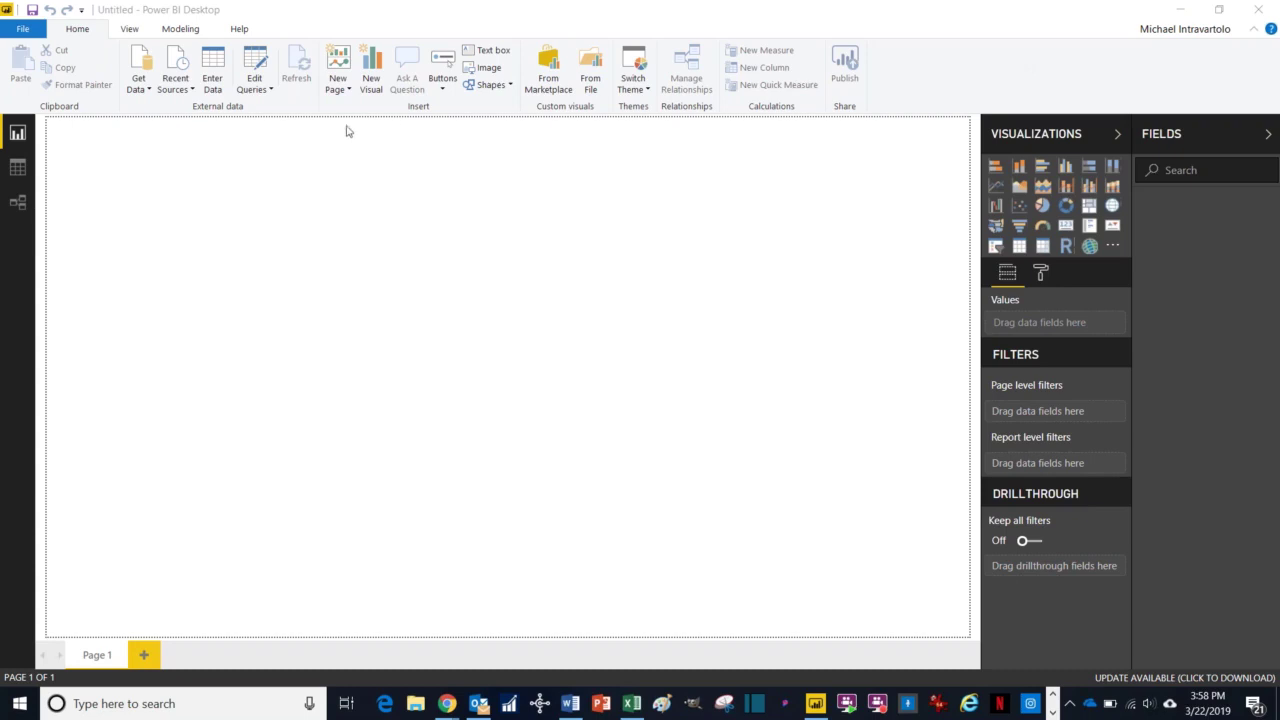
Step: Load the financials table from the Financial Sample Excel workbook after checking its preview
{"action": "left_click", "coordinate": [143, 87]}
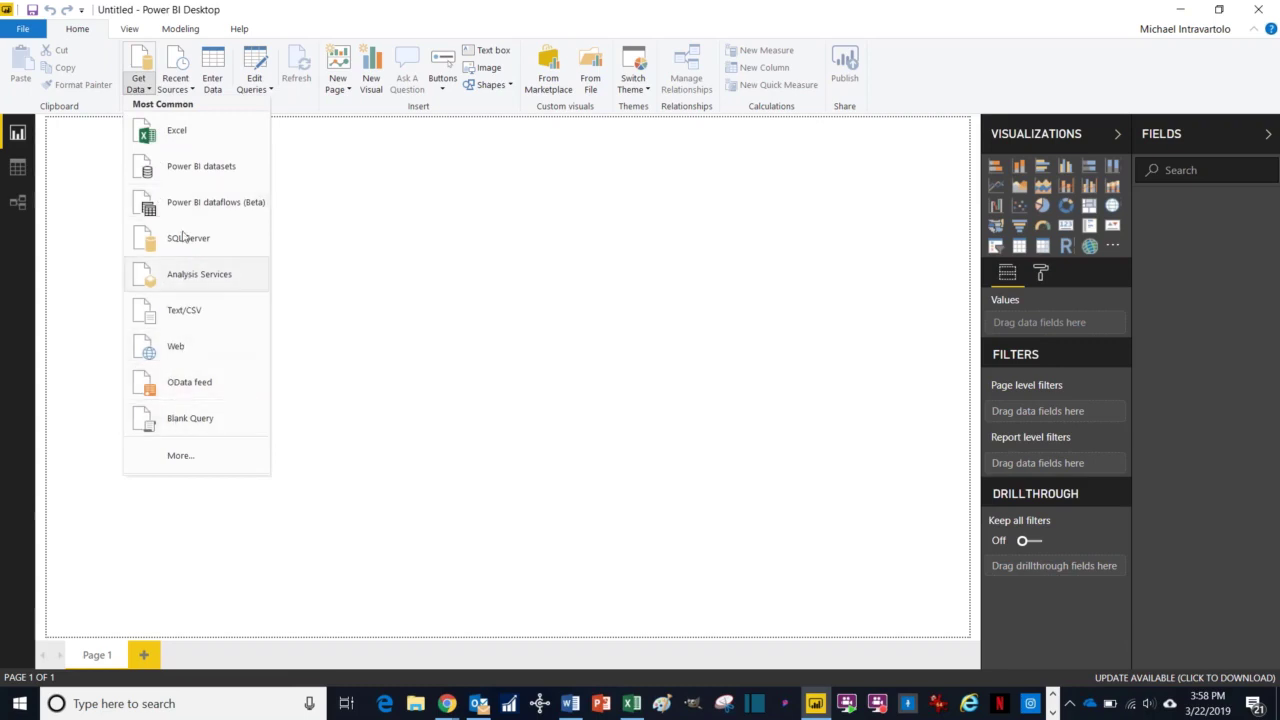
{"action": "left_click", "coordinate": [176, 144]}
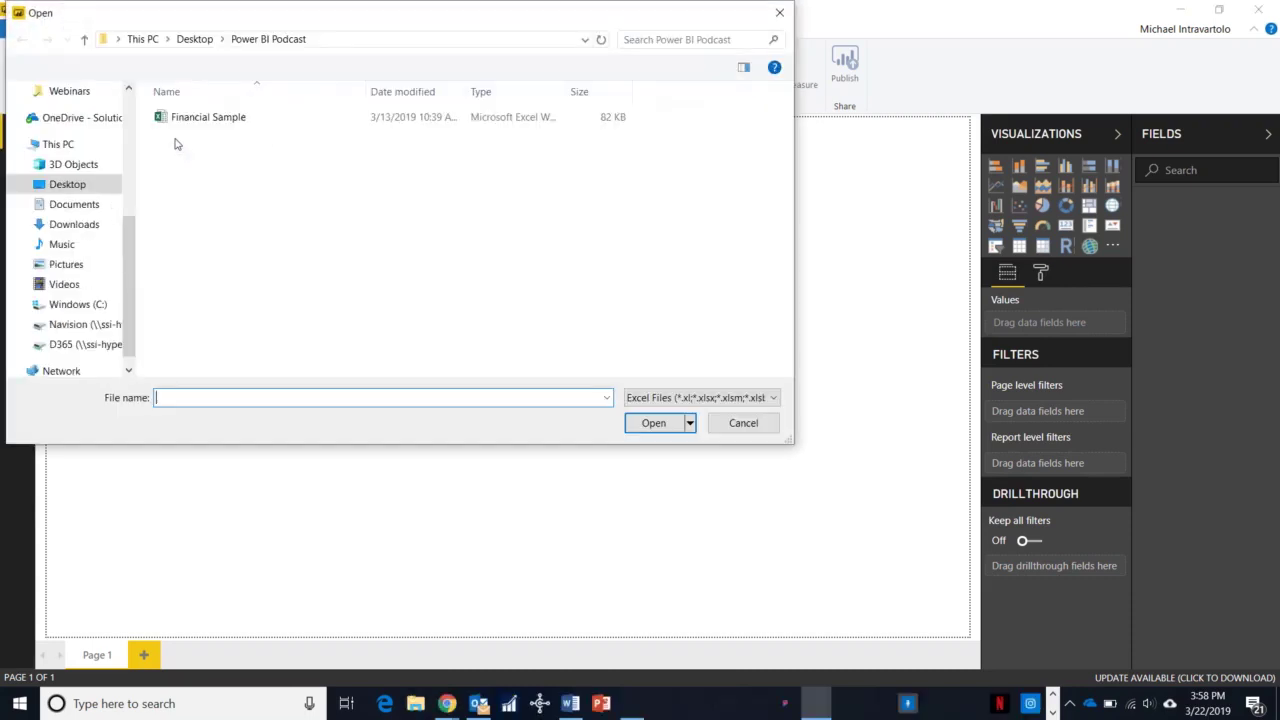
{"action": "left_click", "coordinate": [195, 117]}
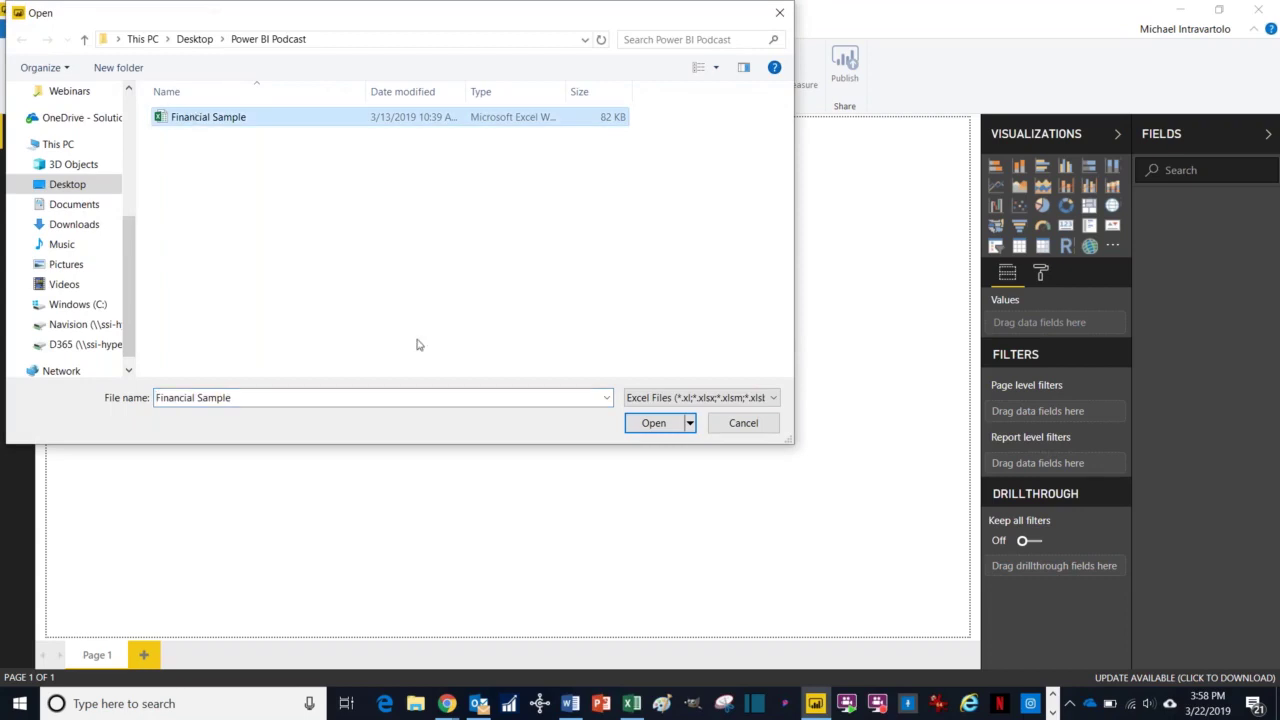
{"action": "left_click", "coordinate": [651, 422]}
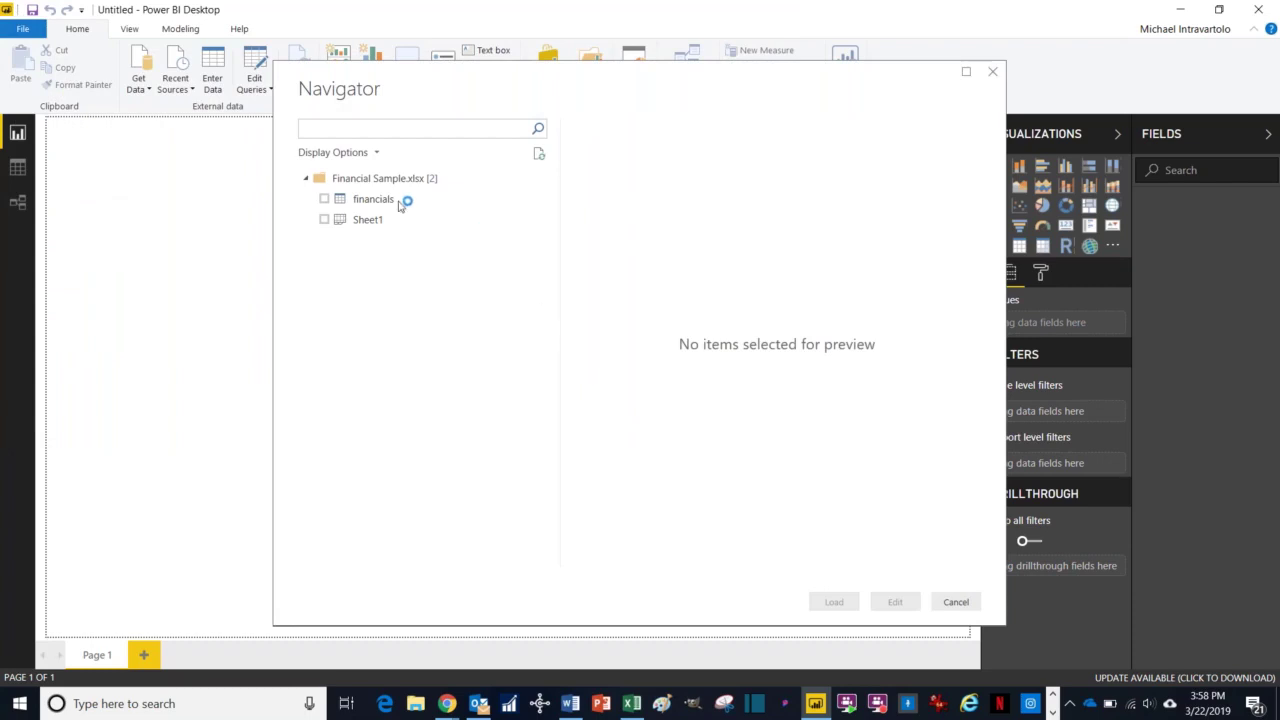
{"action": "left_click", "coordinate": [323, 198]}
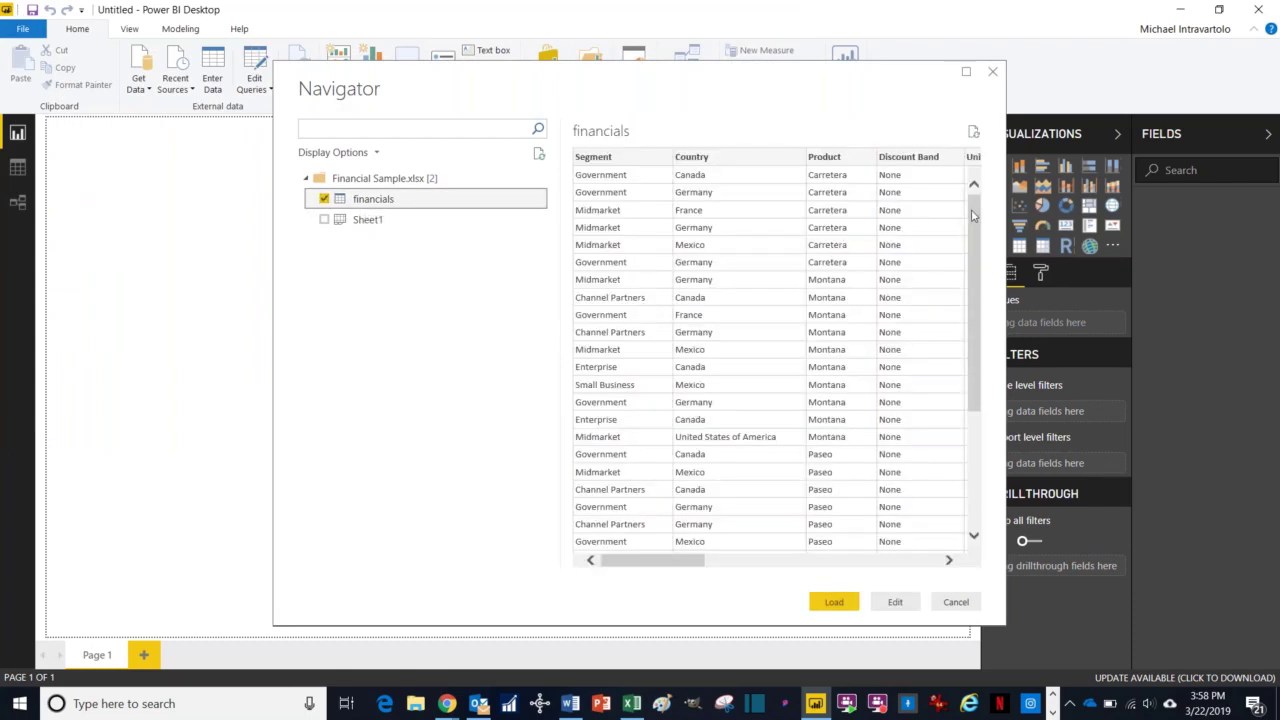
{"action": "scroll", "coordinate": [971, 240], "scroll_direction": "down", "scroll_amount": 4}
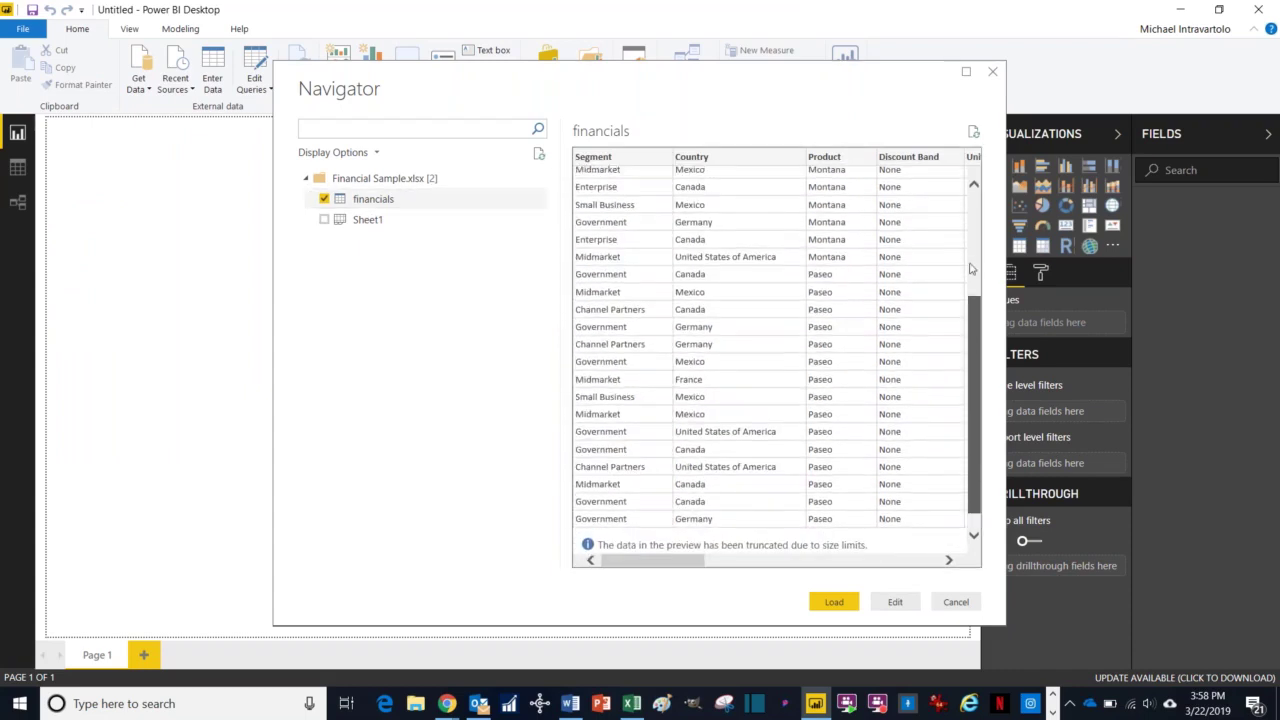
{"action": "scroll", "coordinate": [971, 268], "scroll_direction": "up", "scroll_amount": 3}
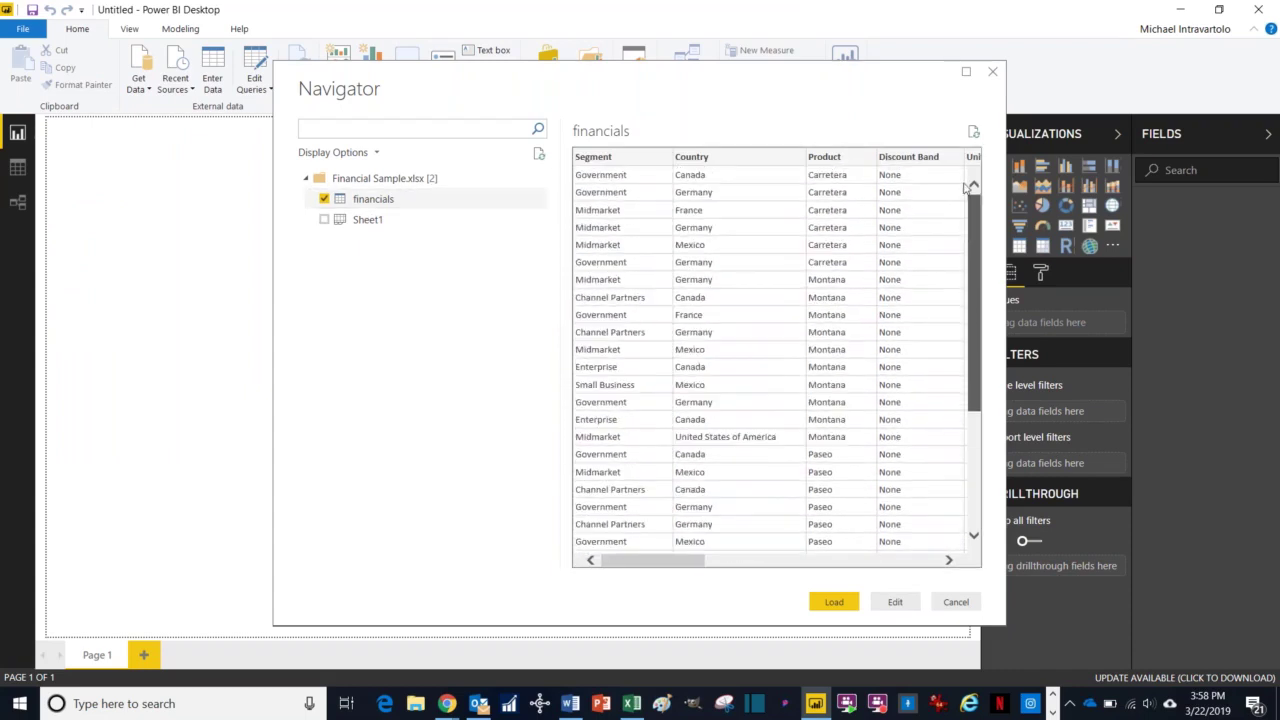
{"action": "left_click", "coordinate": [836, 601]}
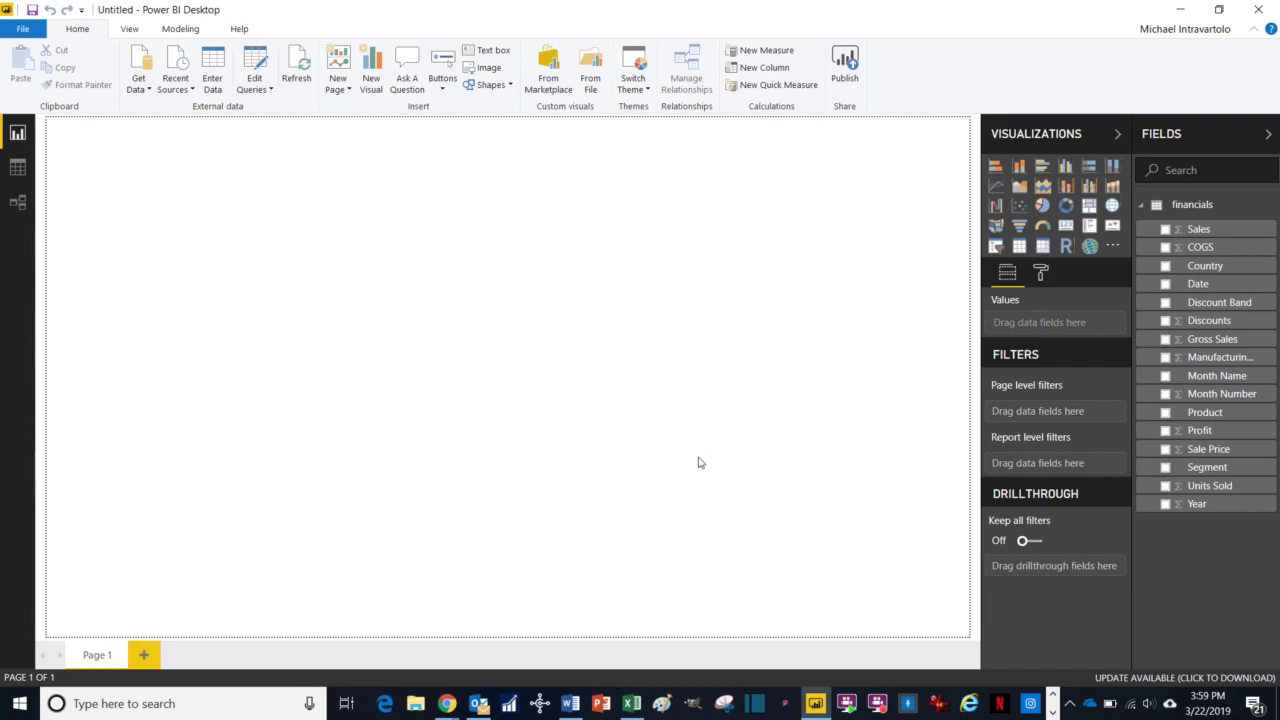
Step: Review the imported financials rows in the data view, and add a Month Name slicer to the report page
{"action": "left_click", "coordinate": [18, 168]}
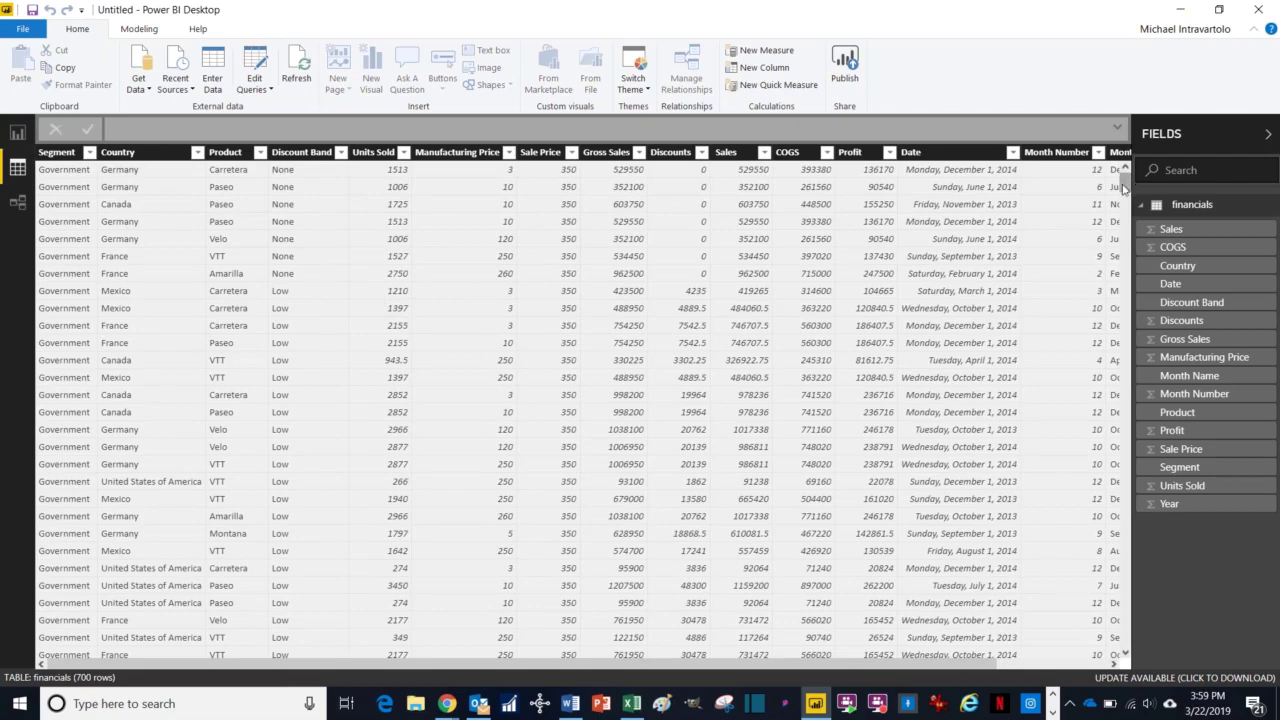
{"action": "left_click_drag", "start_coordinate": [1125, 183], "coordinate": [495, 183]}
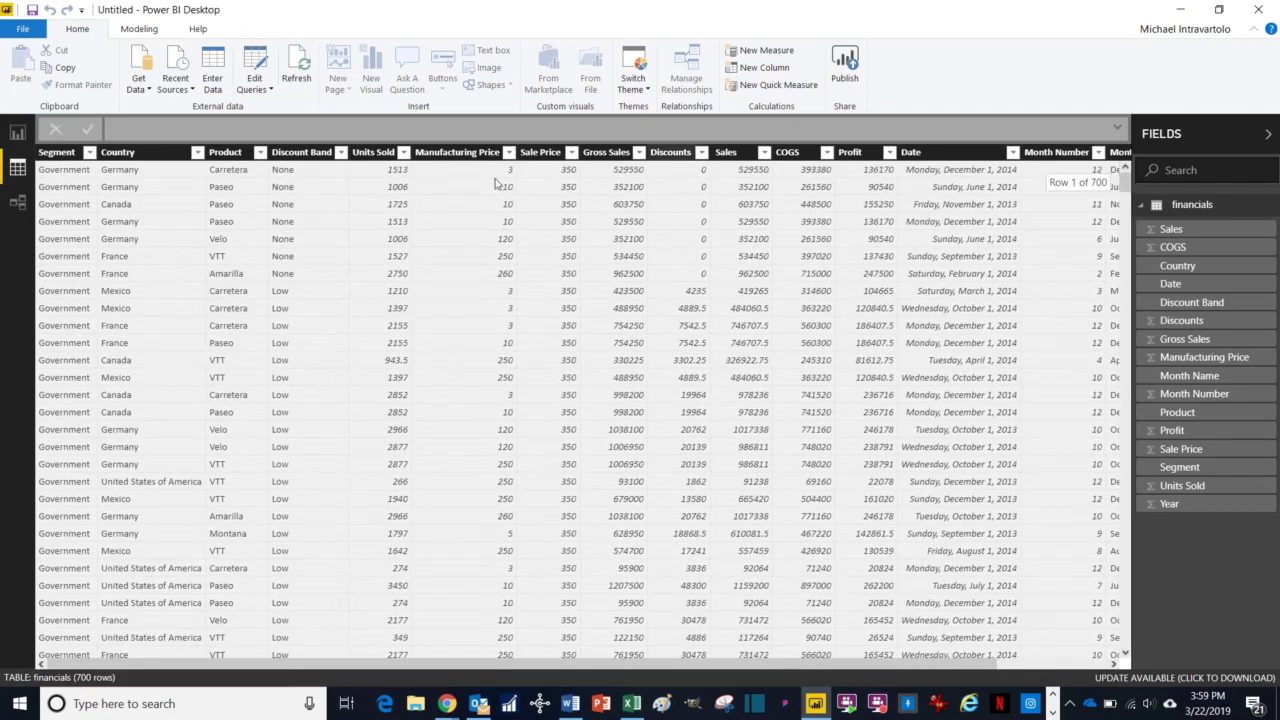
{"action": "left_click", "coordinate": [22, 140]}
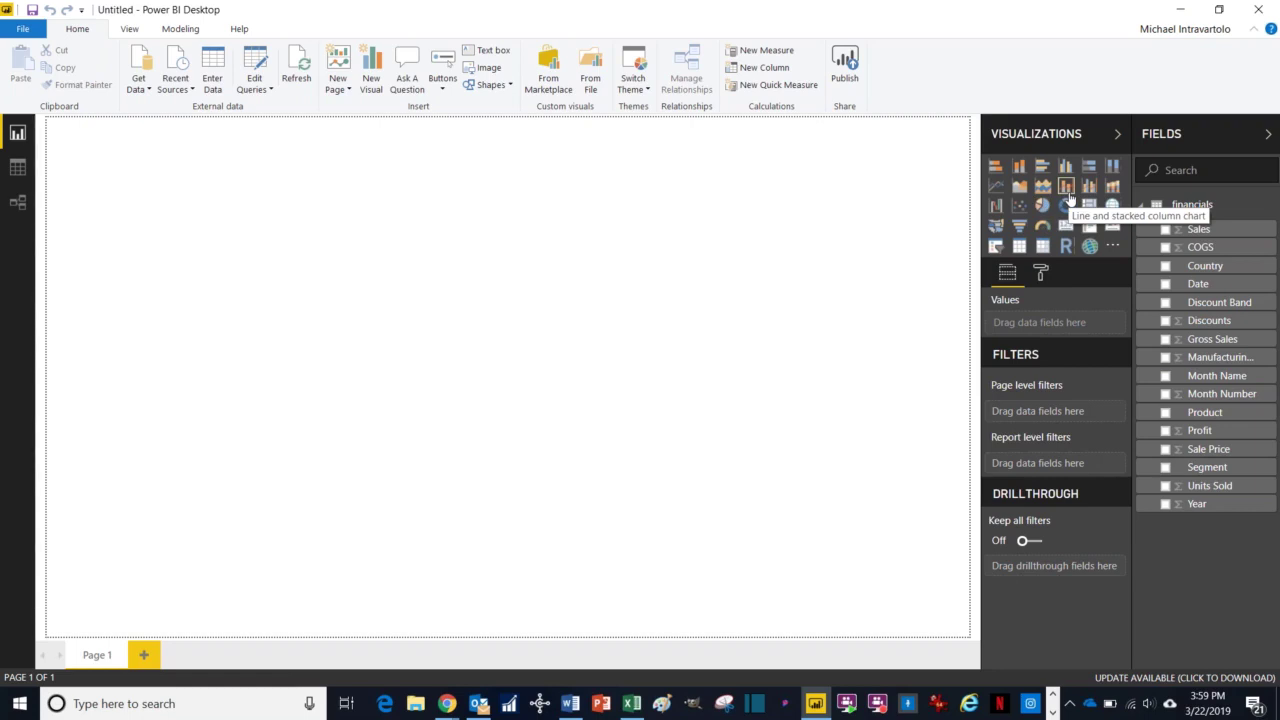
{"action": "left_click", "coordinate": [997, 247]}
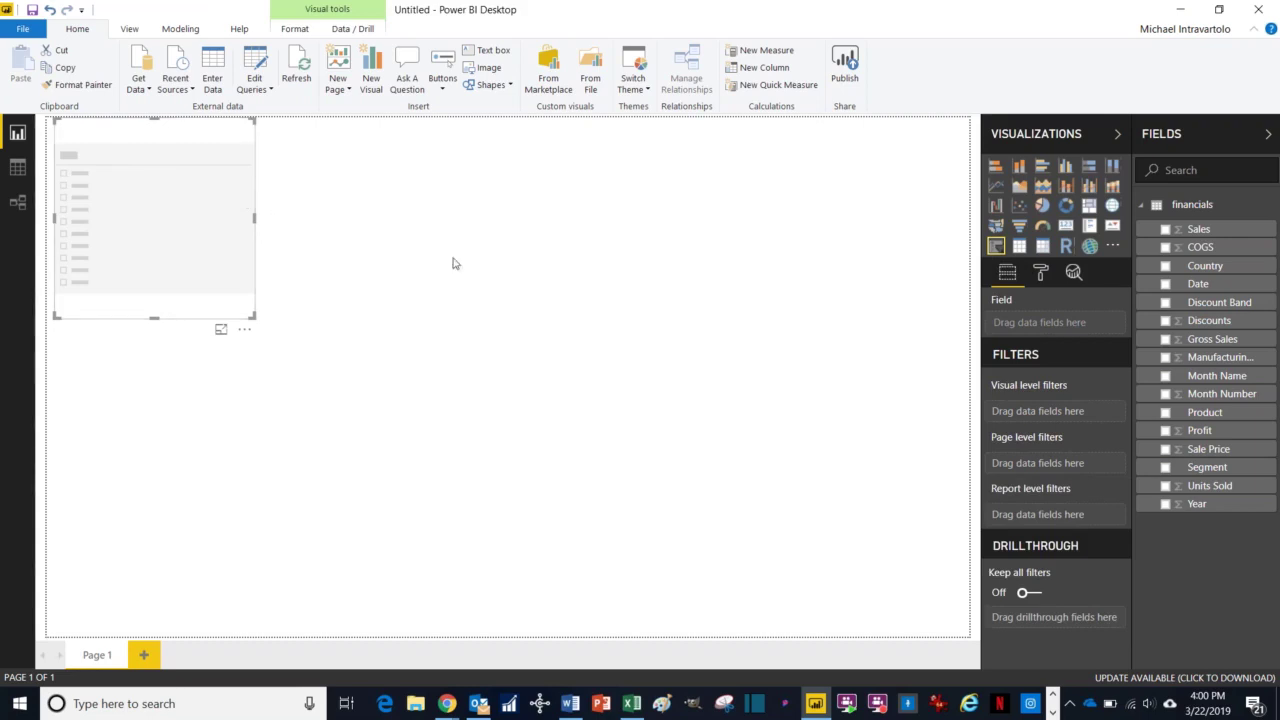
{"action": "left_click", "coordinate": [1165, 376]}
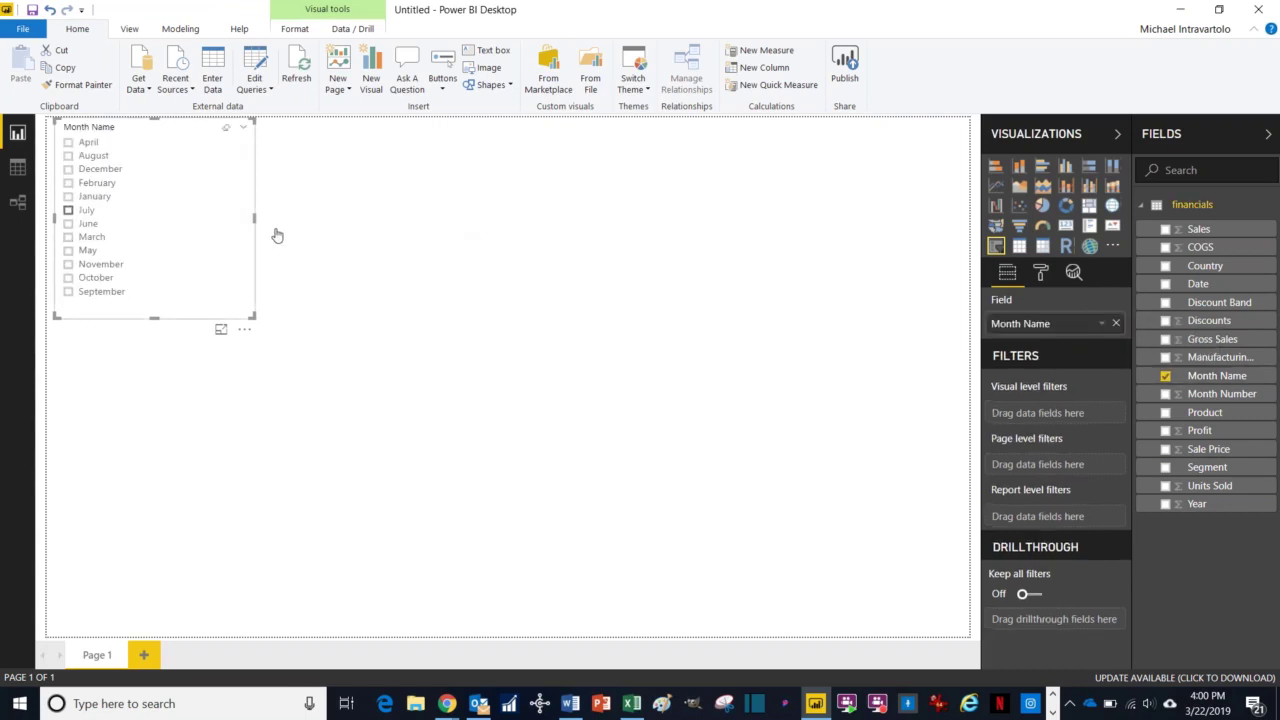
Step: Add a stacked column chart of Sale Price by Product below the month slicer and inspect the Paseo column
{"action": "left_click", "coordinate": [393, 263]}
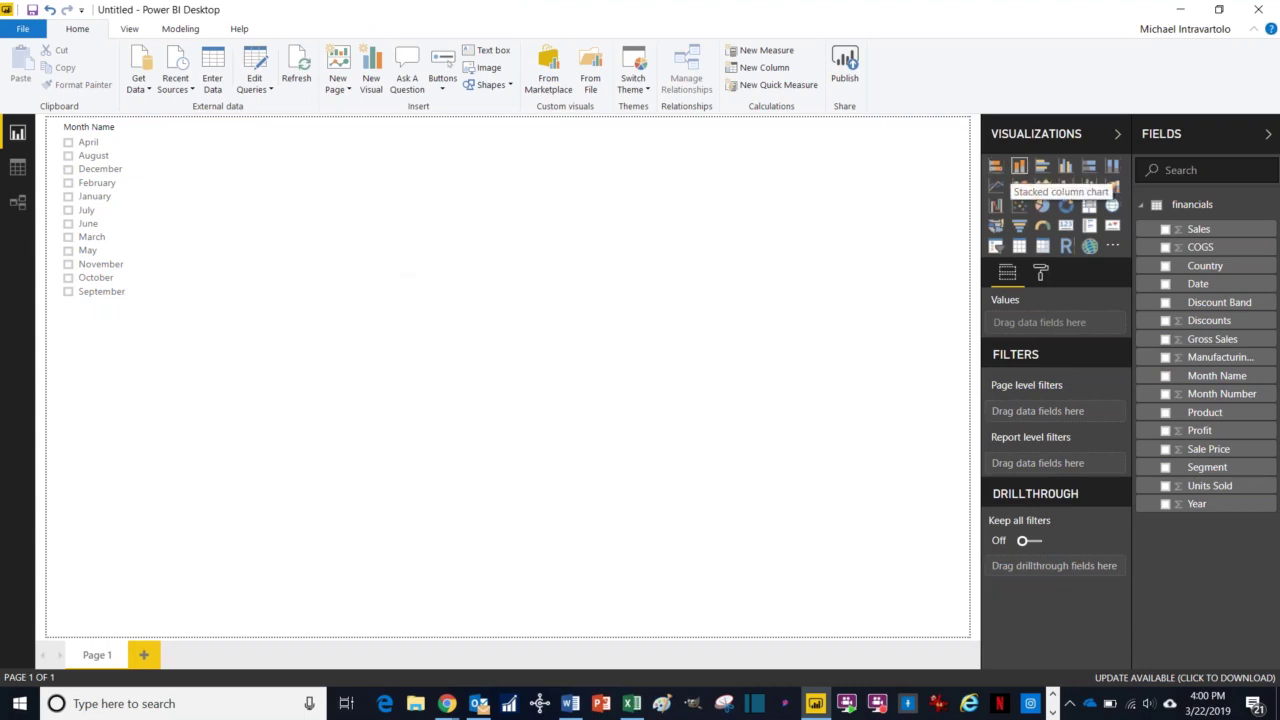
{"action": "left_click", "coordinate": [1018, 167]}
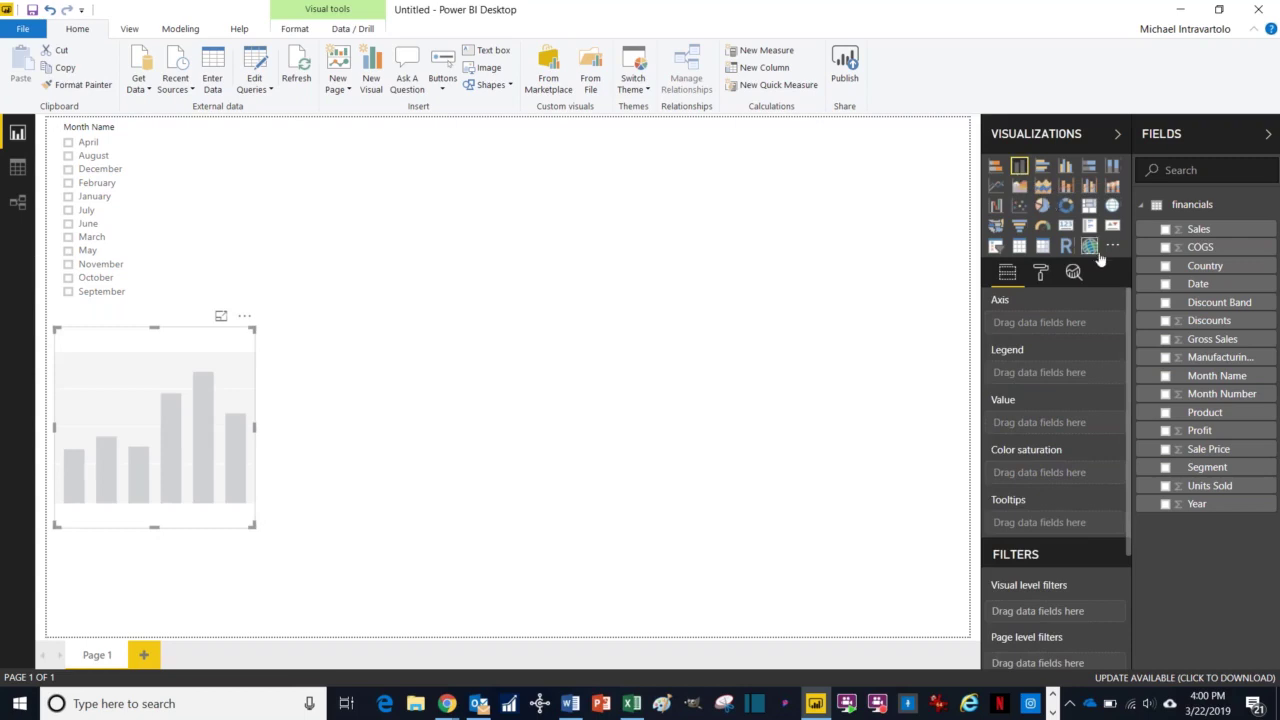
{"action": "left_click", "coordinate": [1165, 413]}
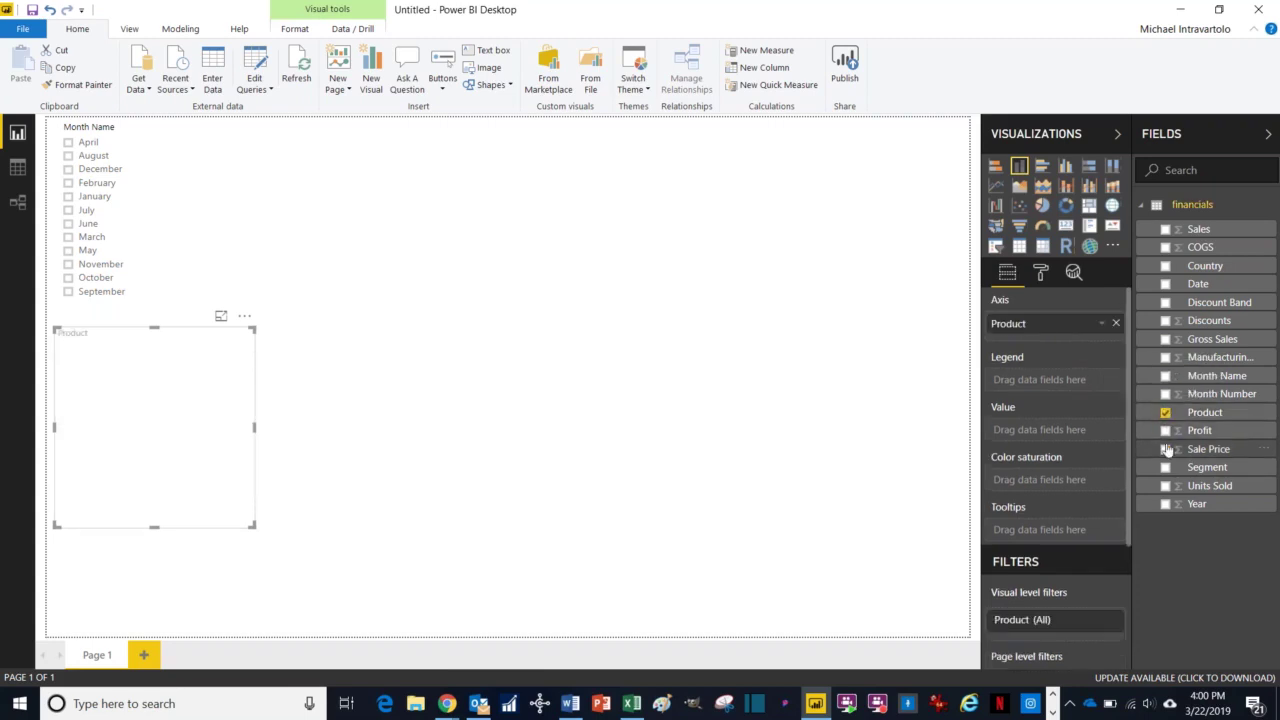
{"action": "left_click", "coordinate": [1165, 449]}
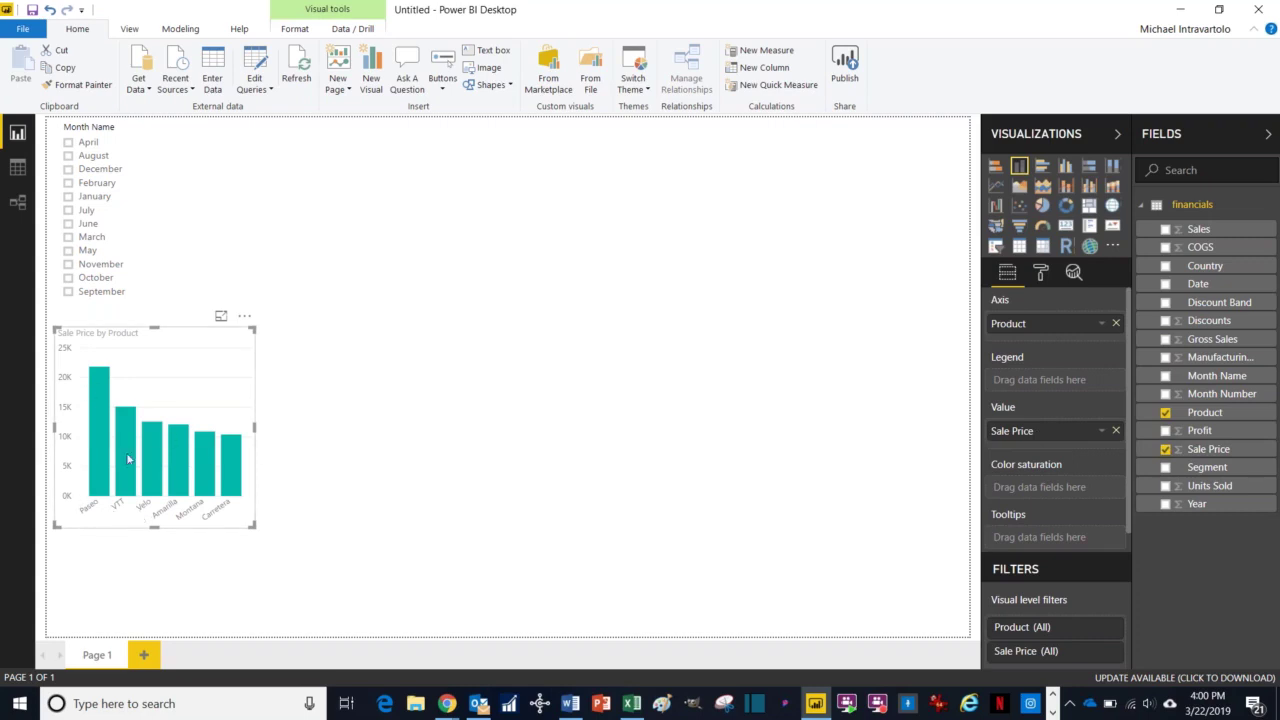
{"action": "mouse_move", "coordinate": [103, 455]}
Step: Add a pie chart of Units Sold by Product, moved beside the month slicer and enlarged to nearly twice its size
{"action": "left_click", "coordinate": [585, 325]}
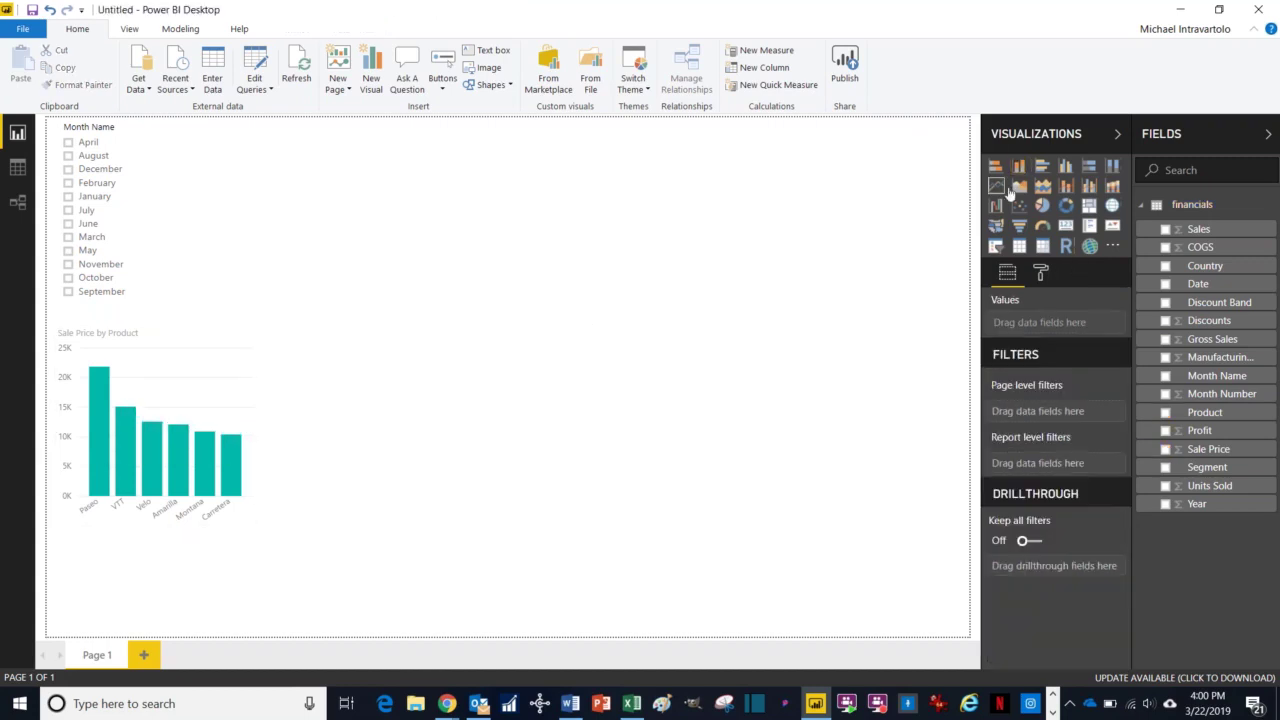
{"action": "left_click", "coordinate": [1042, 205]}
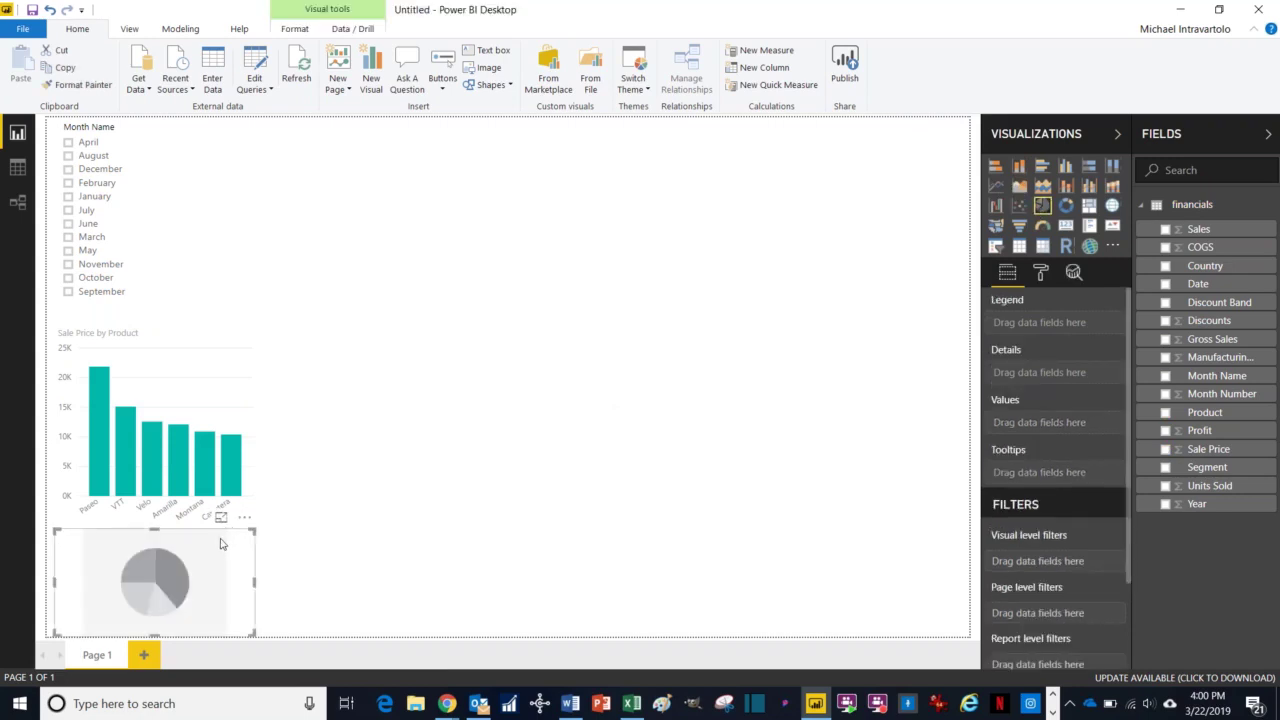
{"action": "left_click_drag", "start_coordinate": [220, 530], "coordinate": [465, 152]}
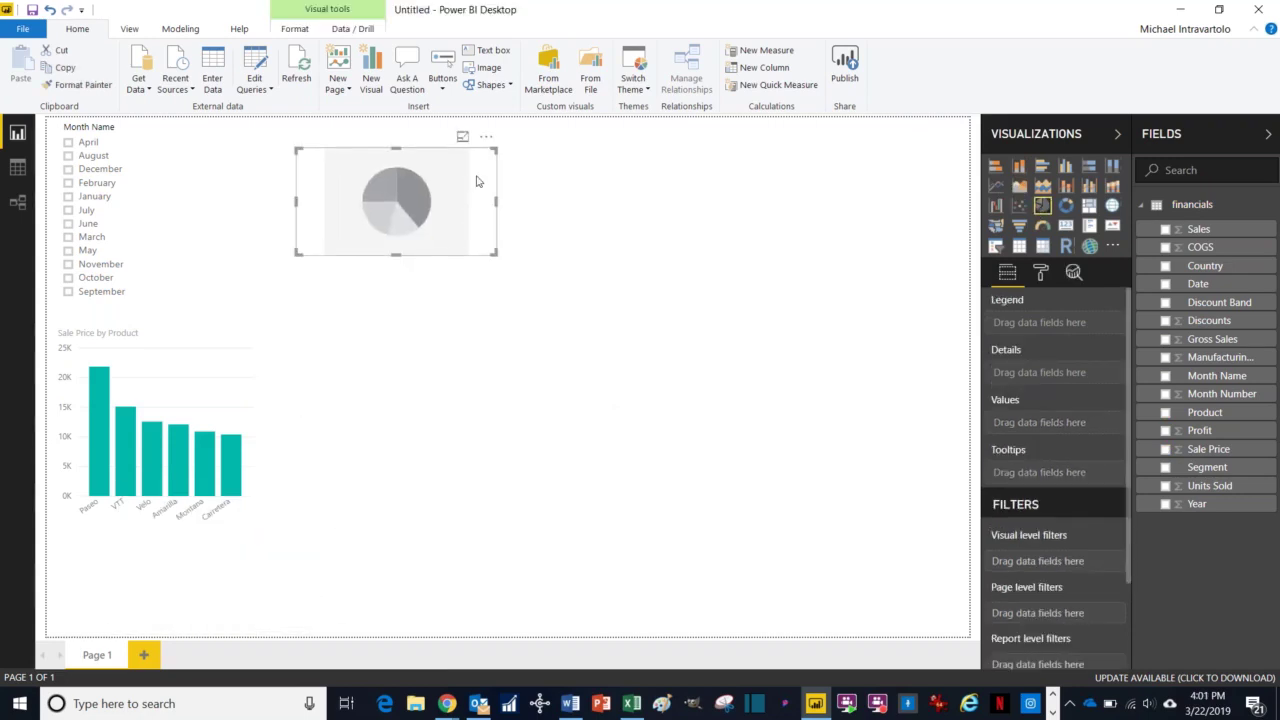
{"action": "left_click_drag", "start_coordinate": [496, 263], "coordinate": [671, 346]}
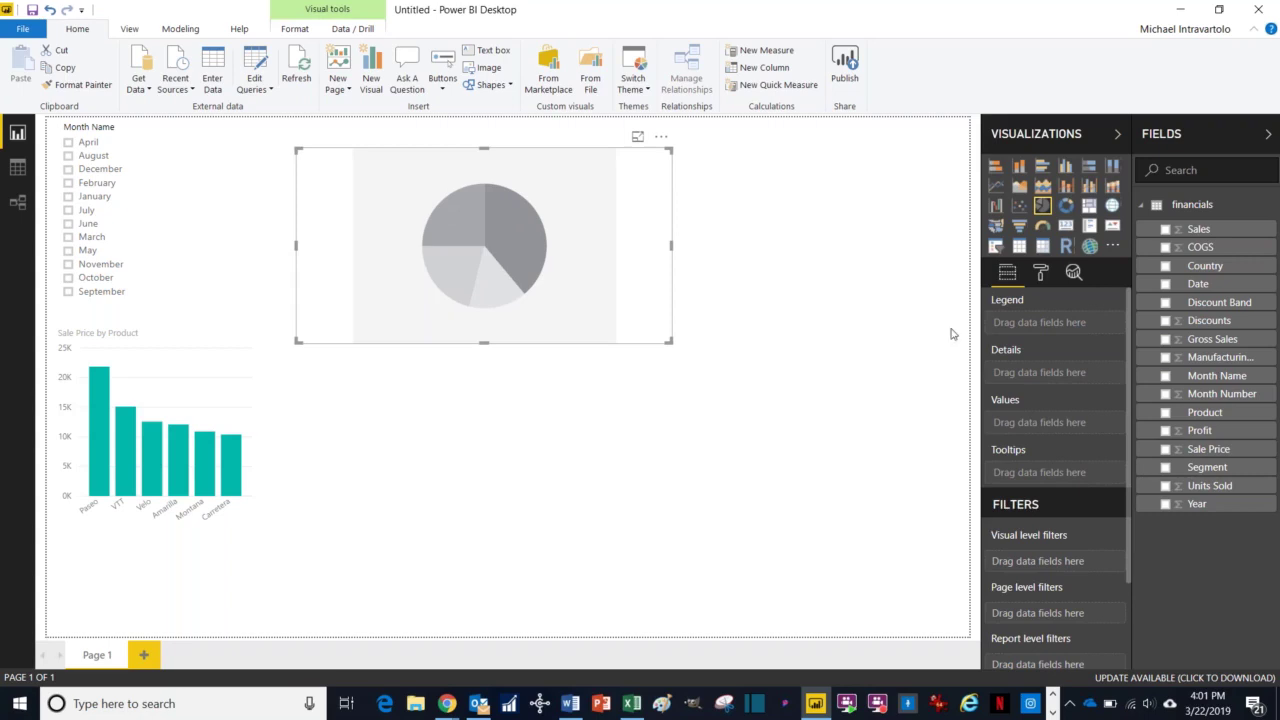
{"action": "left_click", "coordinate": [1165, 413]}
{"action": "left_click", "coordinate": [1165, 486]}
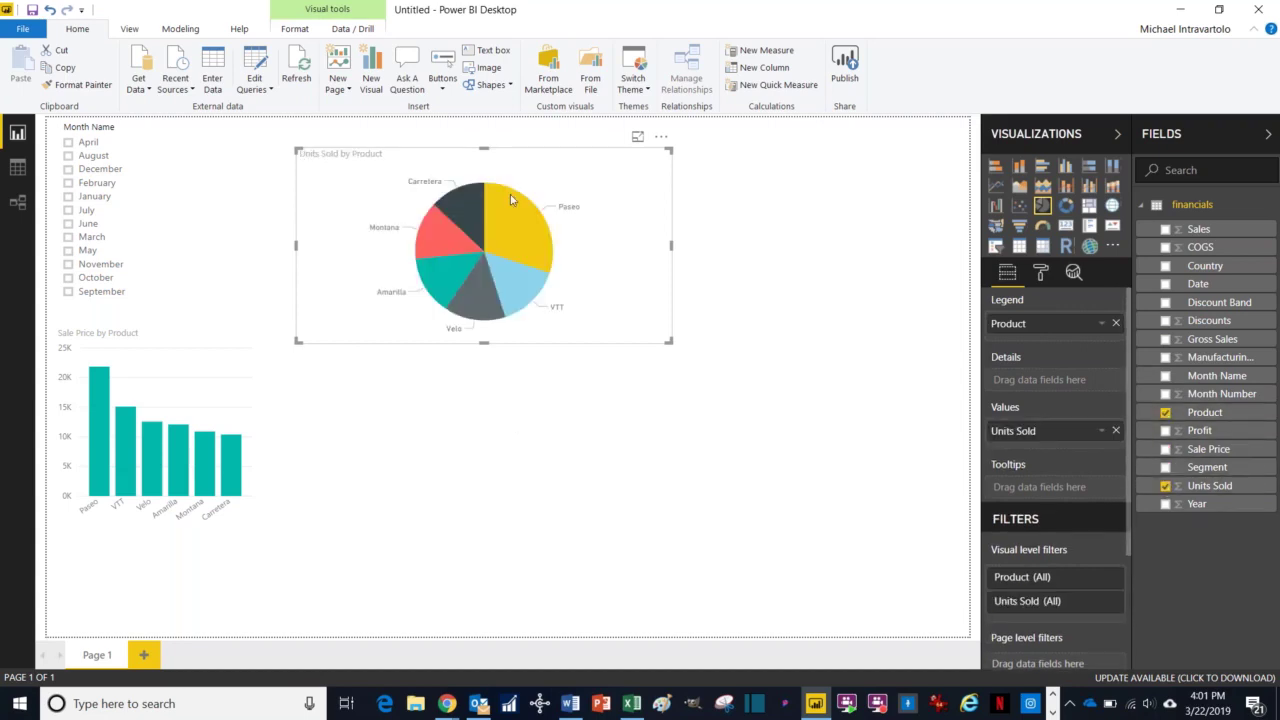
{"action": "mouse_move", "coordinate": [509, 224]}
Step: Filter the report to April with the month slicer, and inspect the Montana column and the Paseo pie slice
{"action": "left_click", "coordinate": [69, 145]}
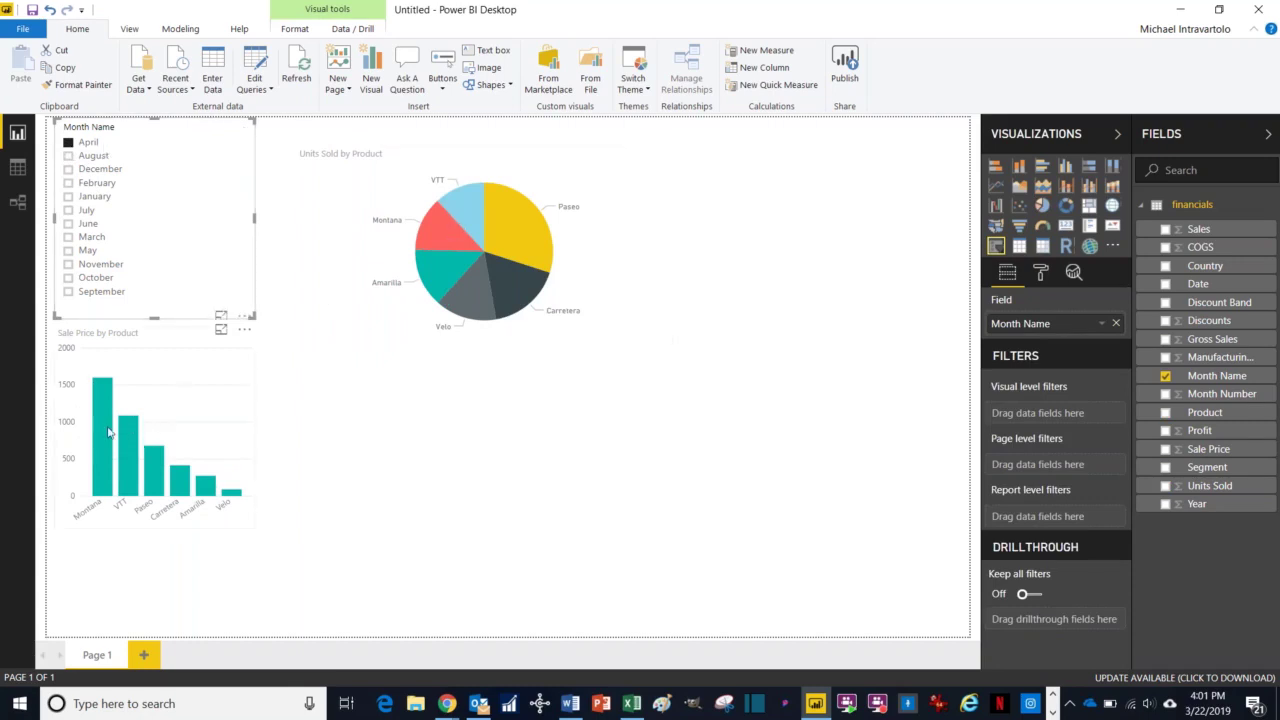
{"action": "mouse_move", "coordinate": [104, 430]}
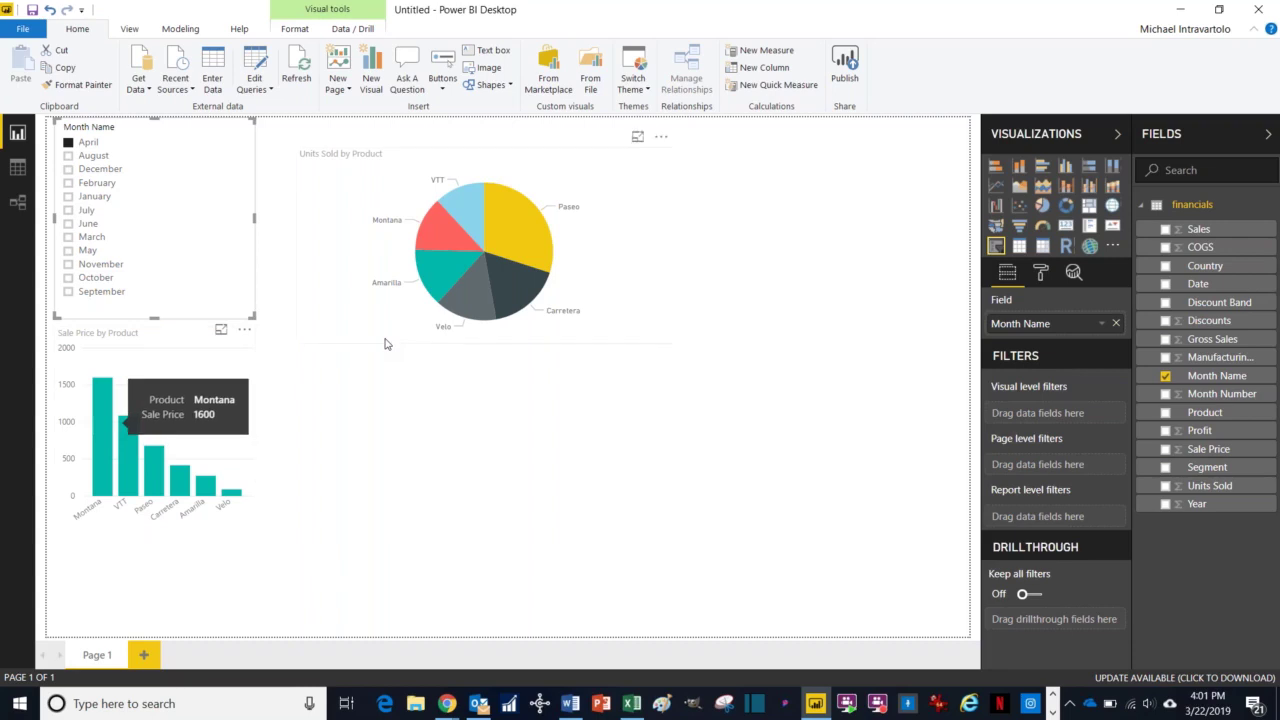
{"action": "mouse_move", "coordinate": [511, 227]}
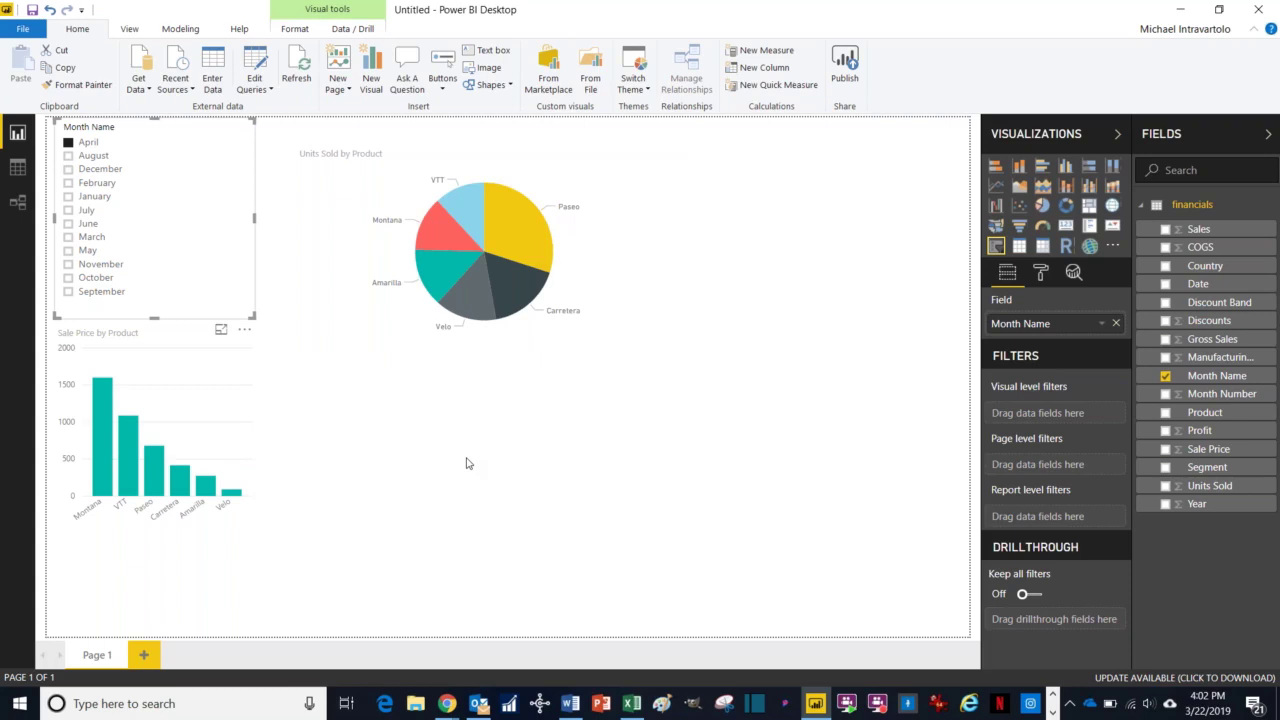
Step: Split the Sale Price by Product column chart by Country in the legend, and make the chart wider and taller
{"action": "left_click", "coordinate": [169, 386]}
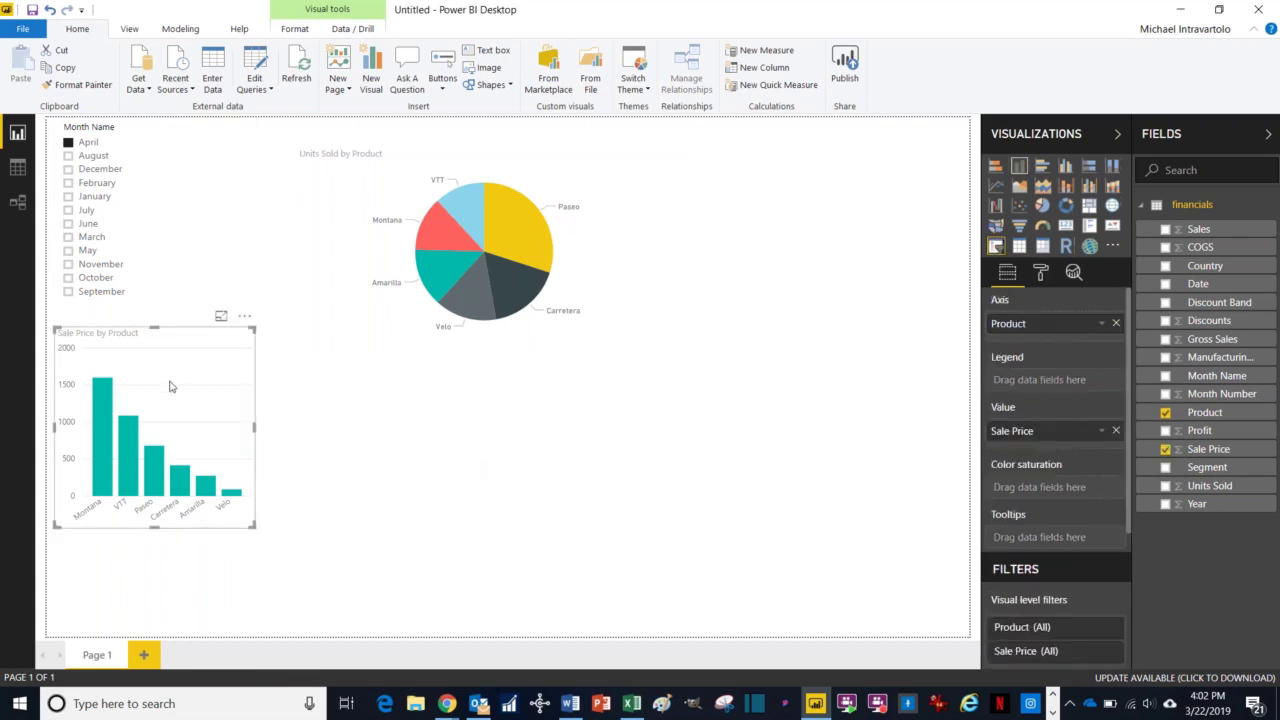
{"action": "left_click", "coordinate": [1165, 266]}
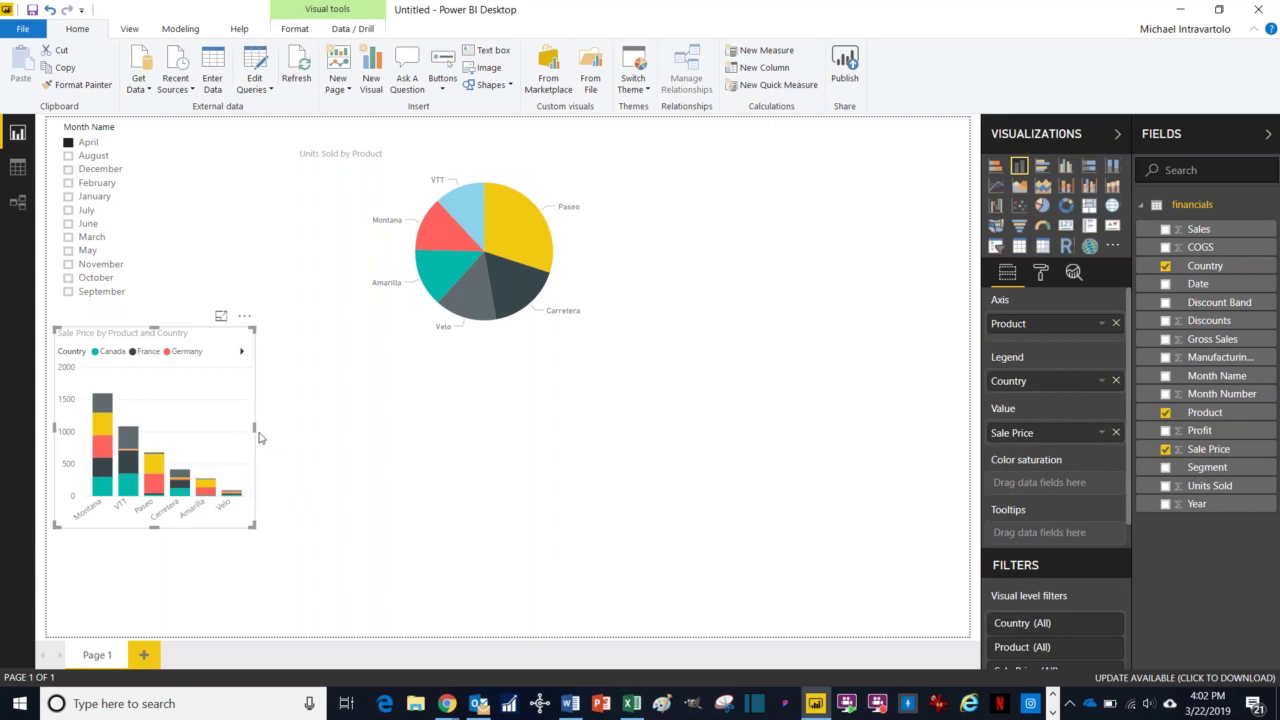
{"action": "left_click_drag", "start_coordinate": [256, 434], "coordinate": [595, 532]}
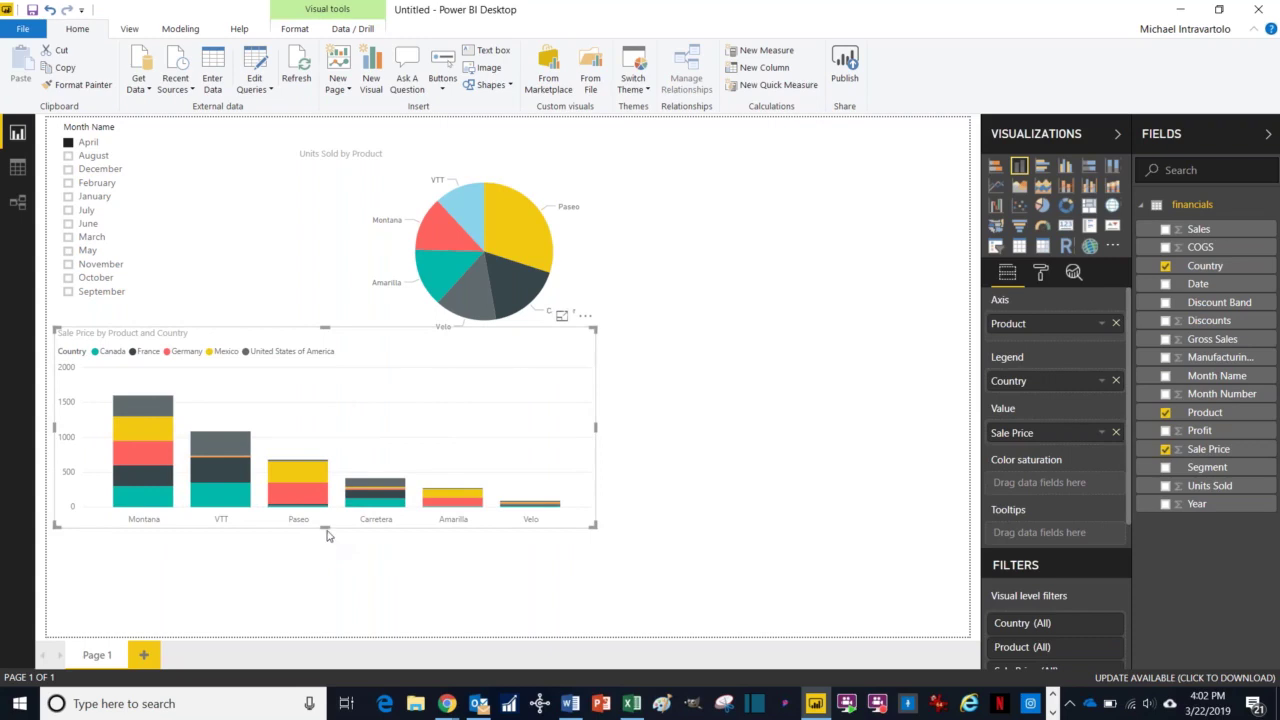
{"action": "left_click_drag", "start_coordinate": [325, 529], "coordinate": [322, 593]}
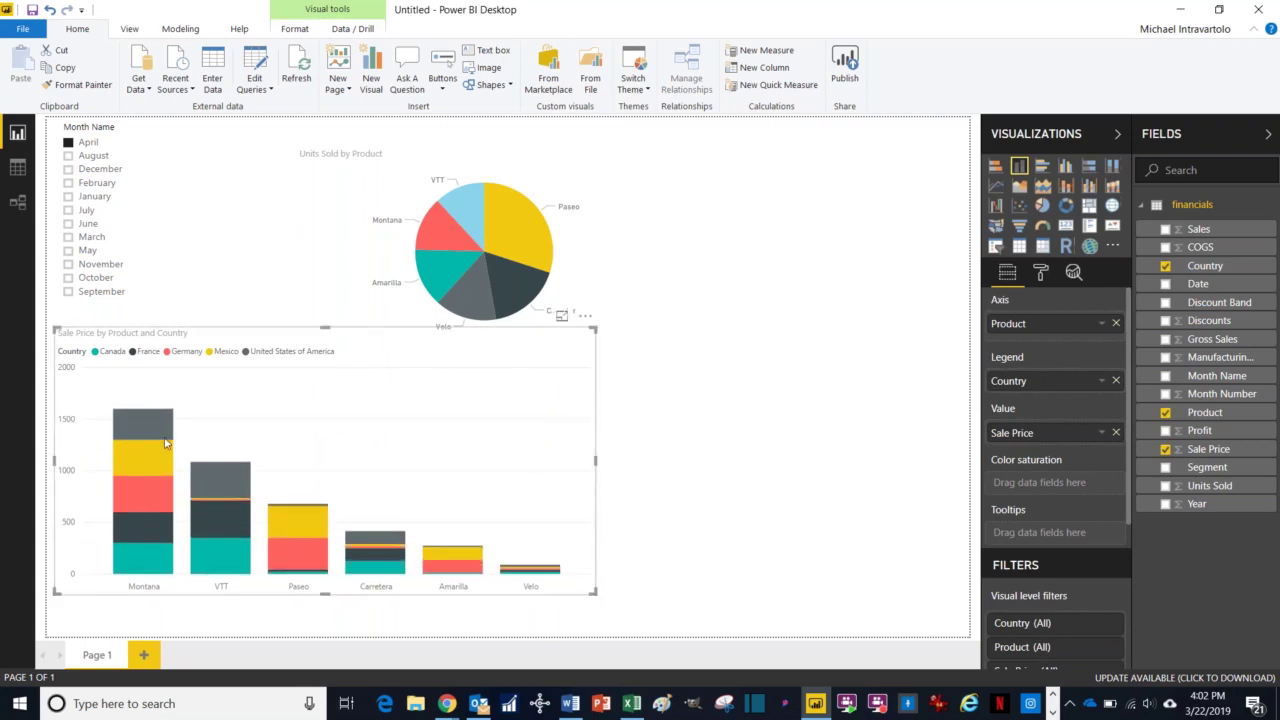
{"action": "mouse_move", "coordinate": [156, 434]}
Step: Change the column chart's data colors to a light gray for Canada and a darker slate shade for France
{"action": "left_click", "coordinate": [1039, 274]}
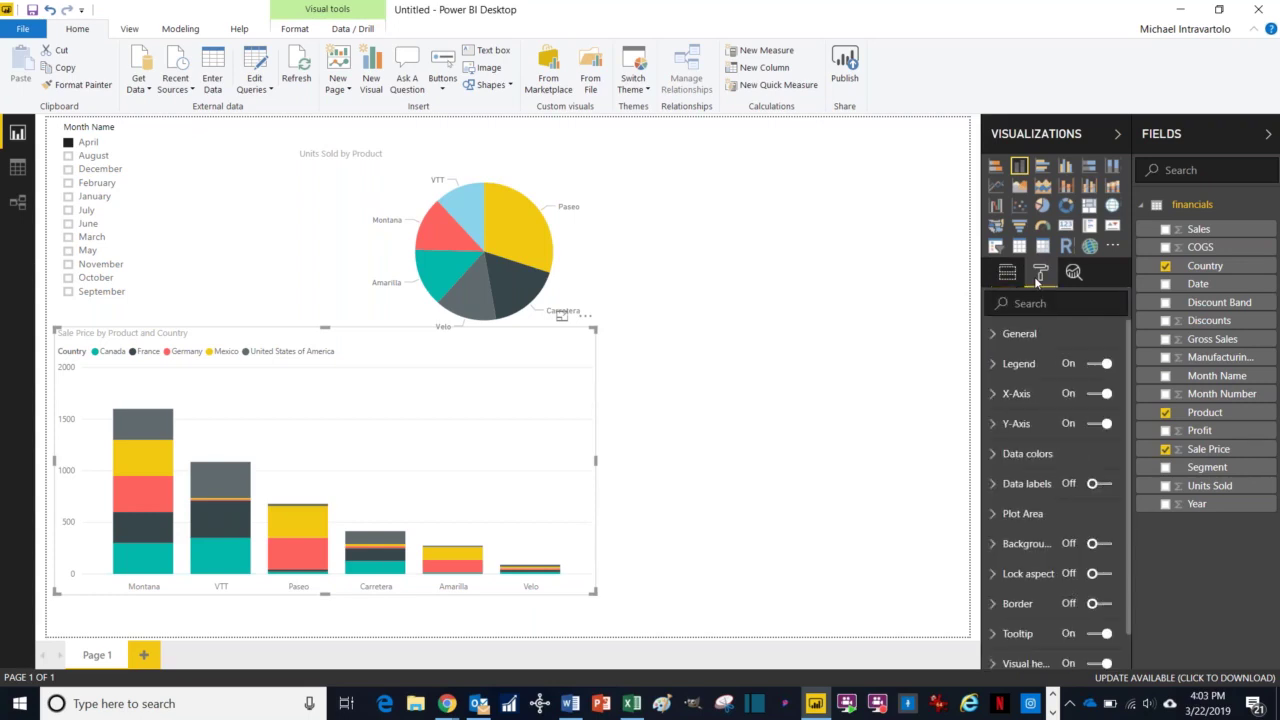
{"action": "left_click", "coordinate": [997, 455]}
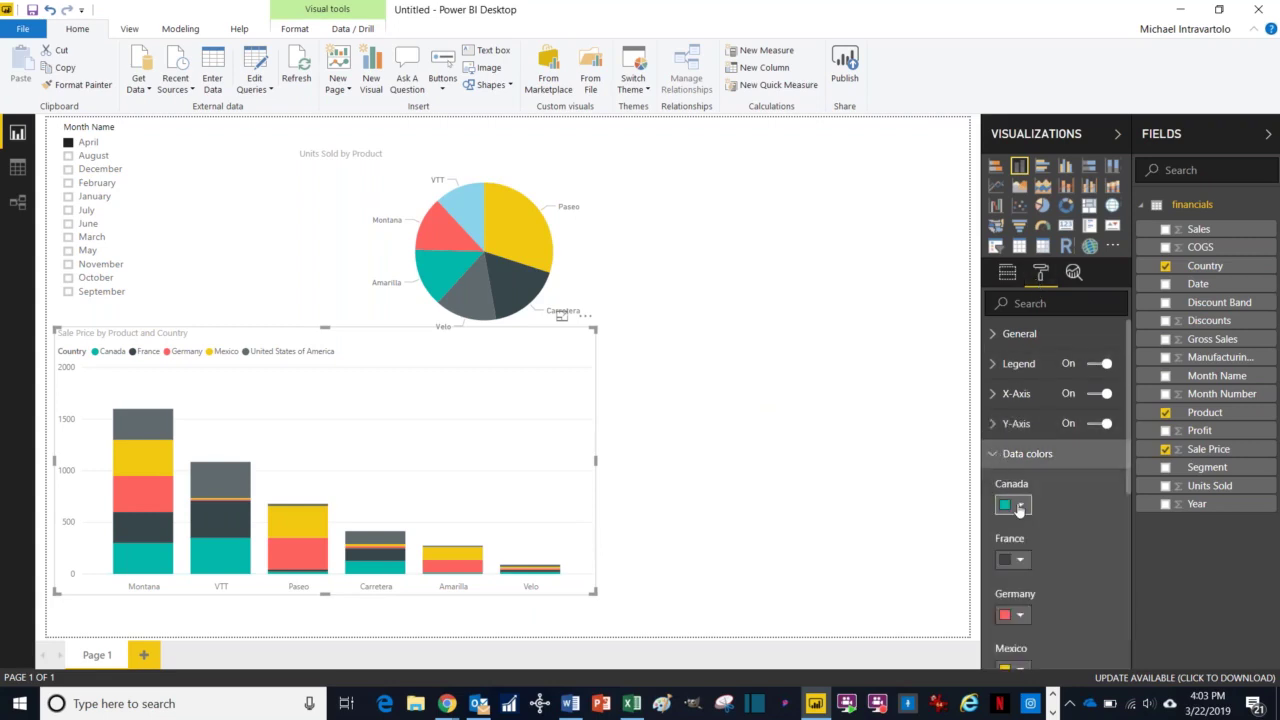
{"action": "left_click", "coordinate": [1019, 507]}
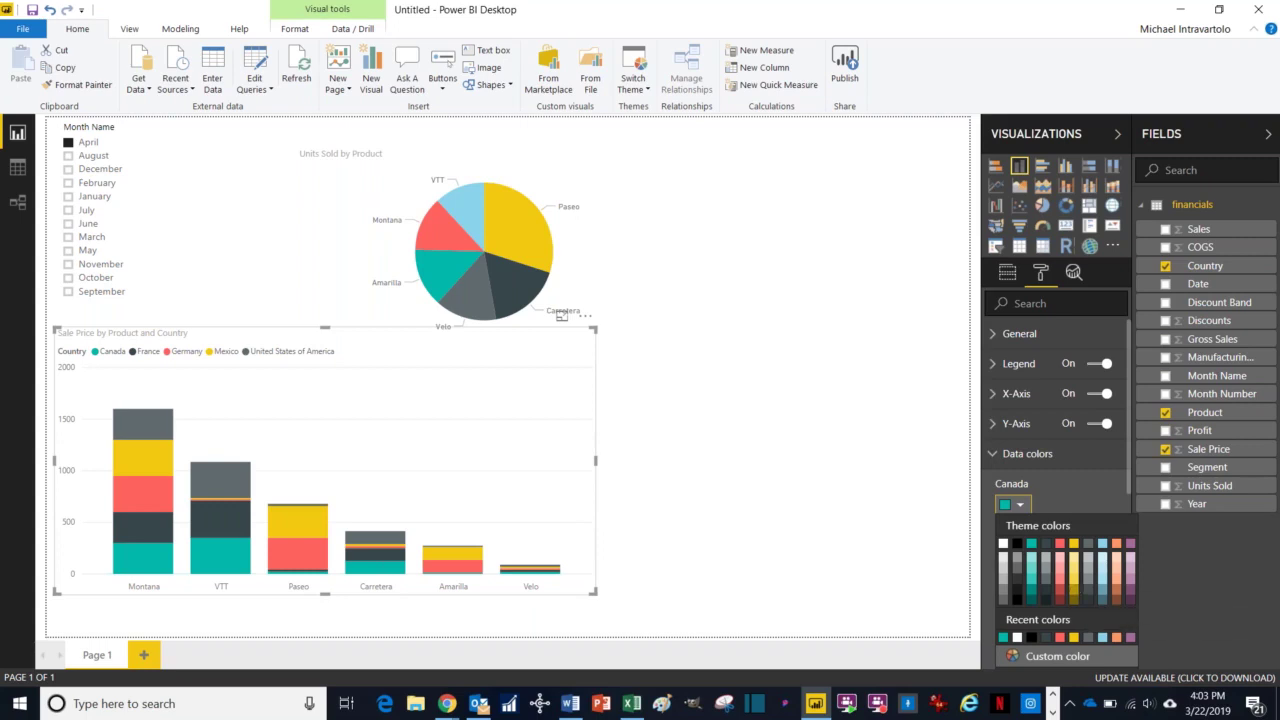
{"action": "left_click", "coordinate": [1088, 566]}
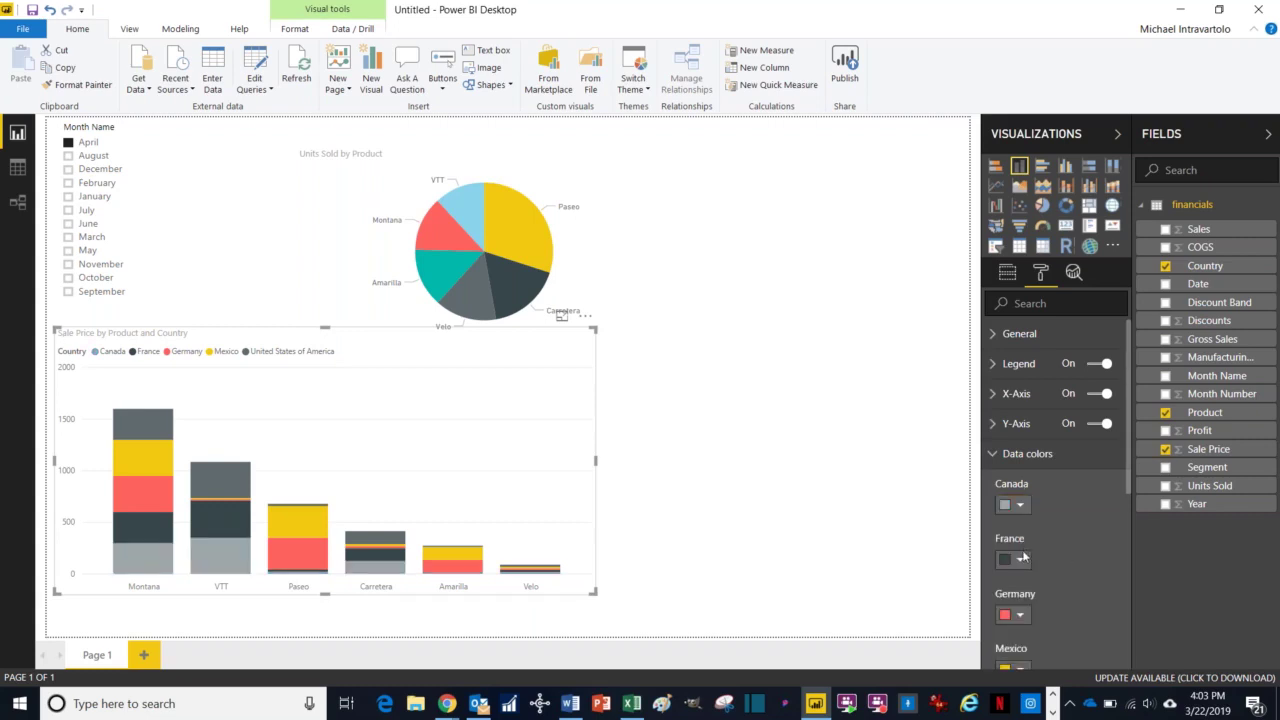
{"action": "left_click", "coordinate": [1021, 562]}
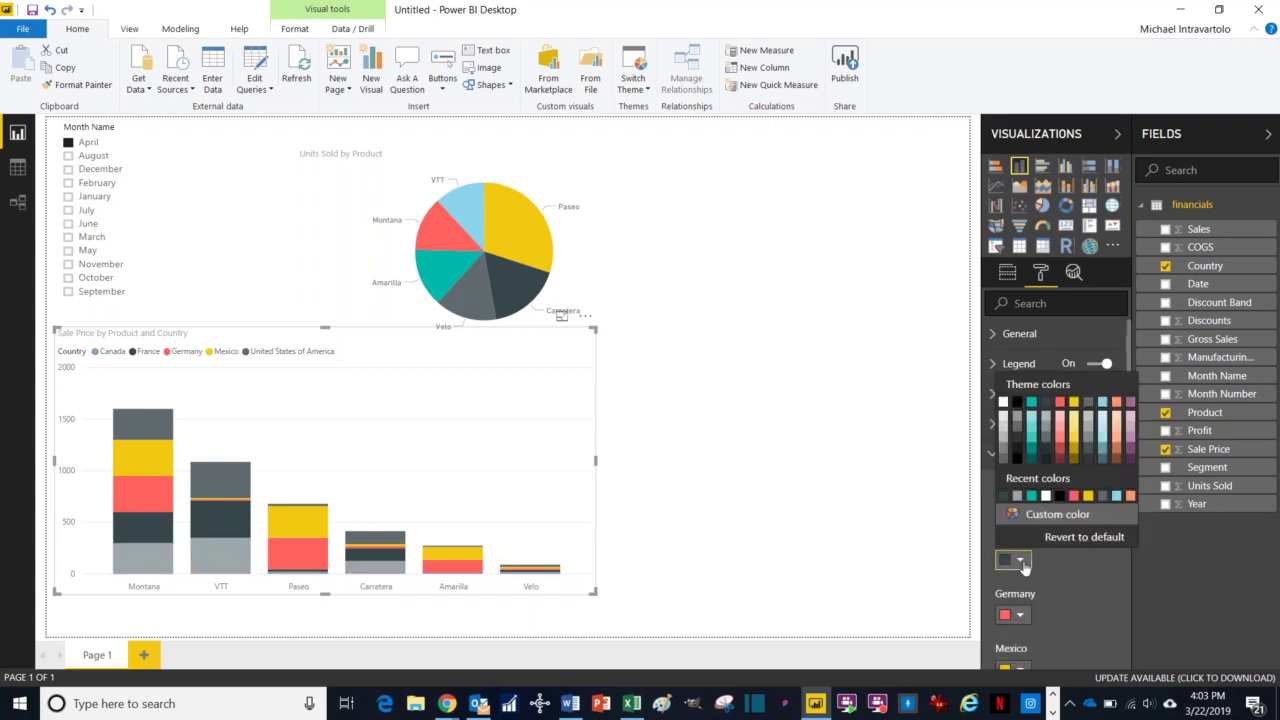
{"action": "left_click", "coordinate": [1045, 455]}
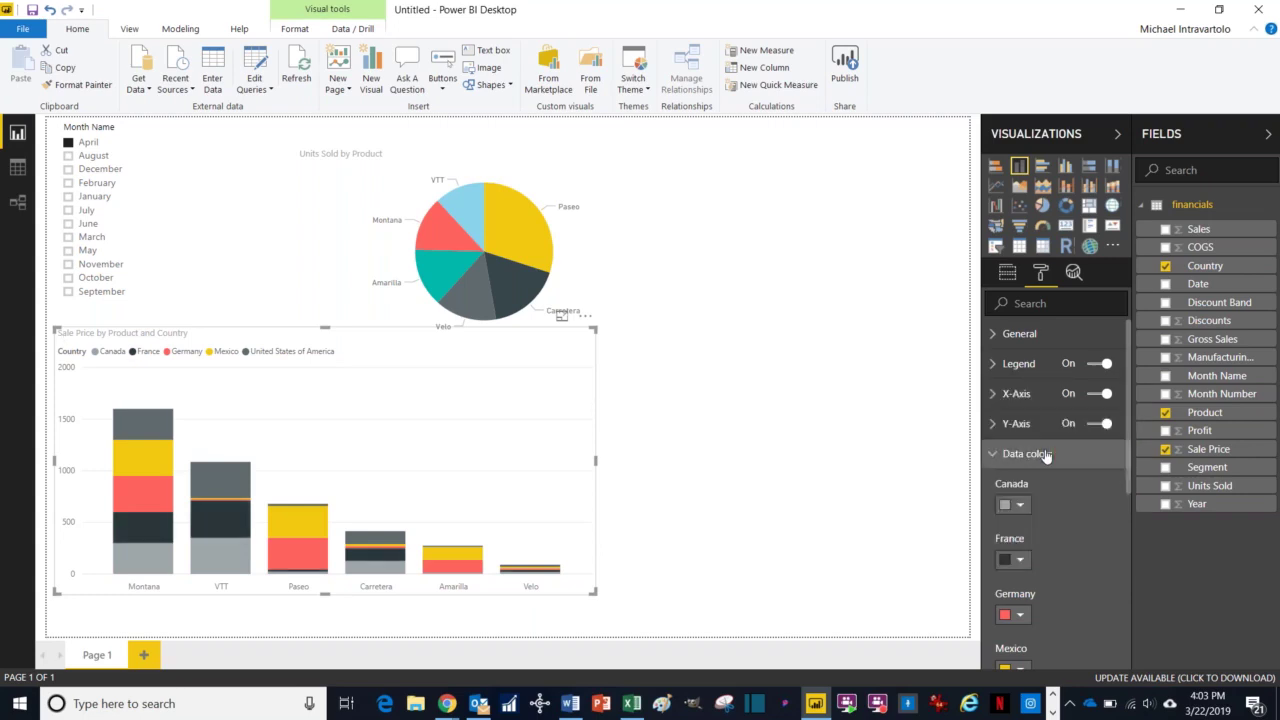
Step: Change the column chart's data color for Germany to a dark purple theme shade
{"action": "left_click", "coordinate": [1020, 615]}
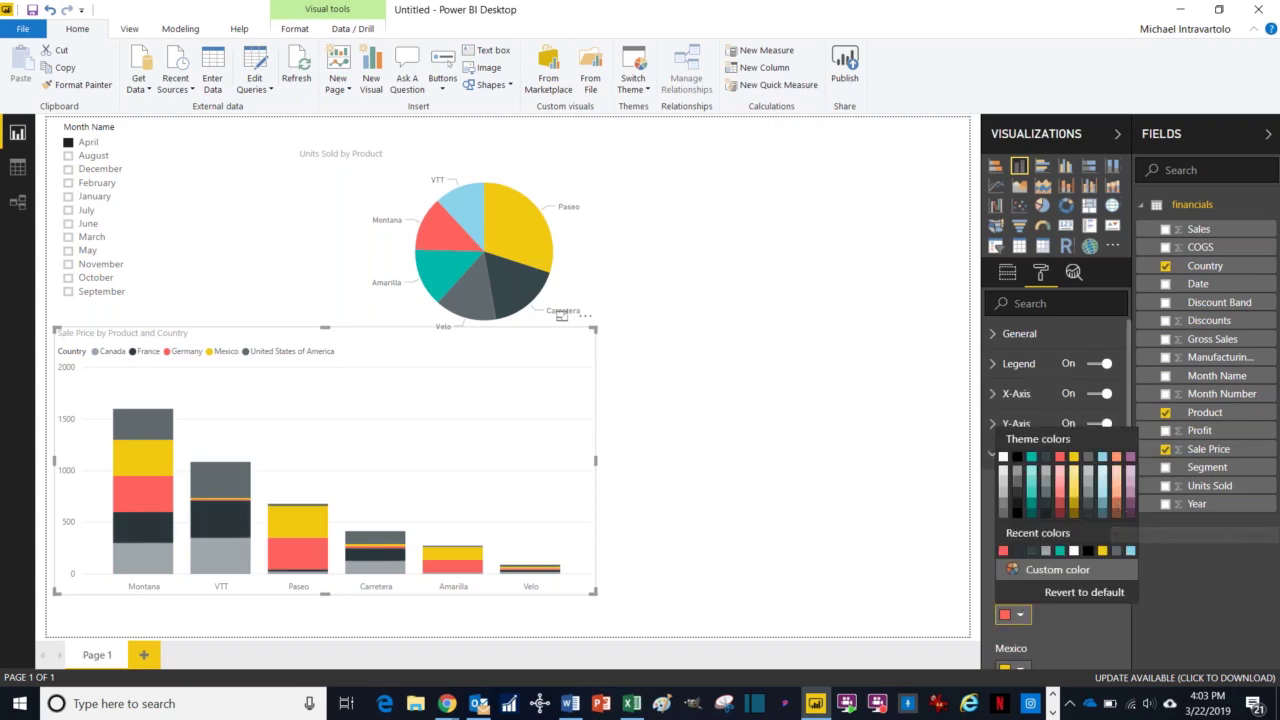
{"action": "left_click", "coordinate": [1128, 513]}
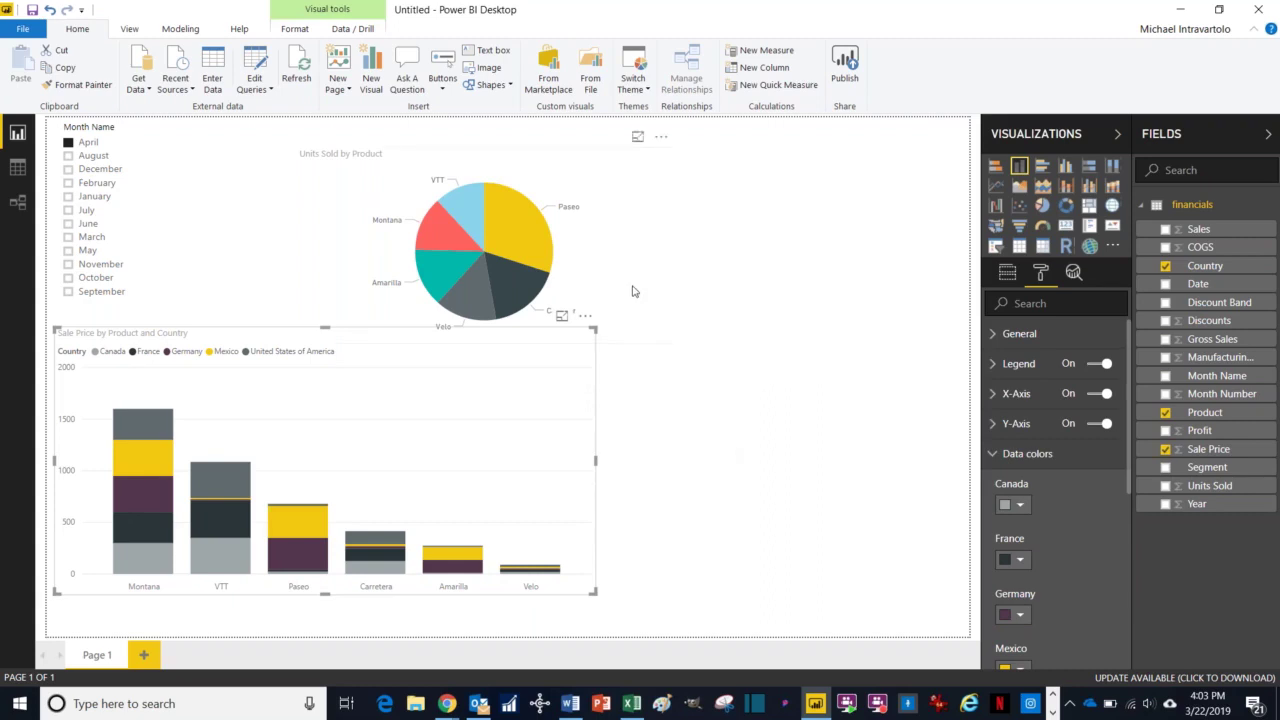
Step: Save the report in the Power BI Podcast folder under the file name Power BI Podcast Third Try
{"action": "left_click", "coordinate": [31, 35]}
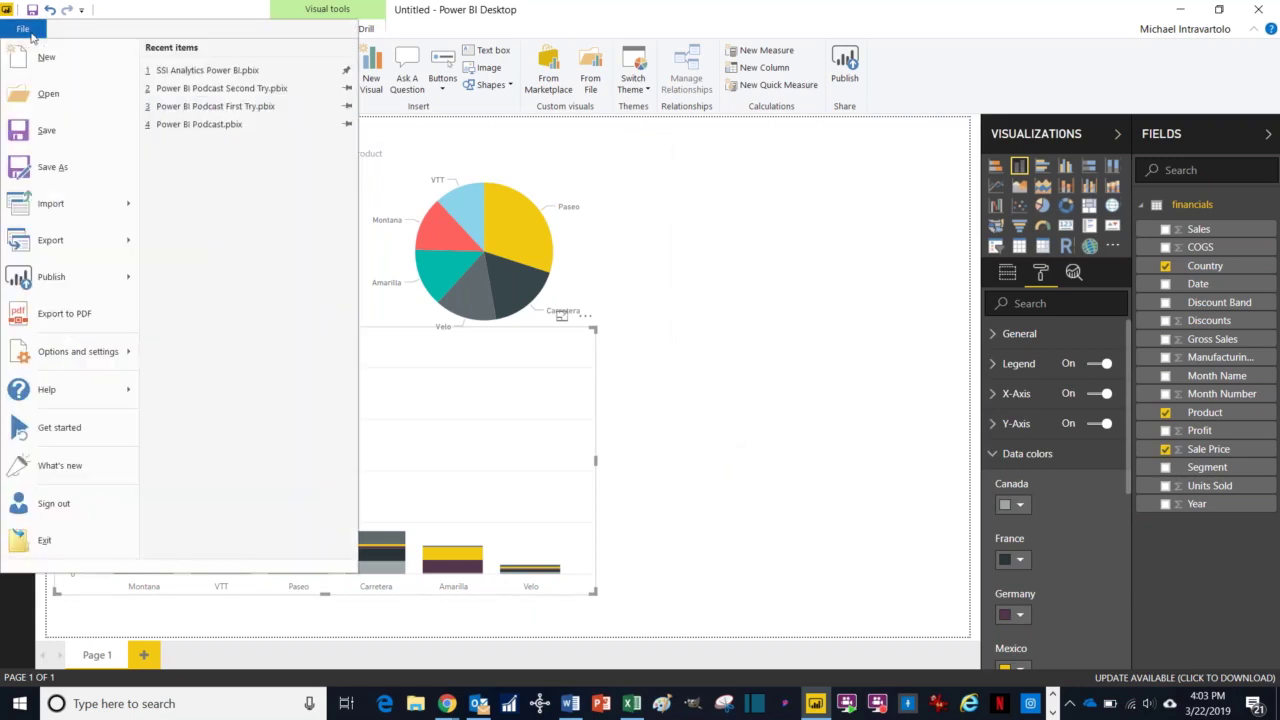
{"action": "left_click", "coordinate": [45, 167]}
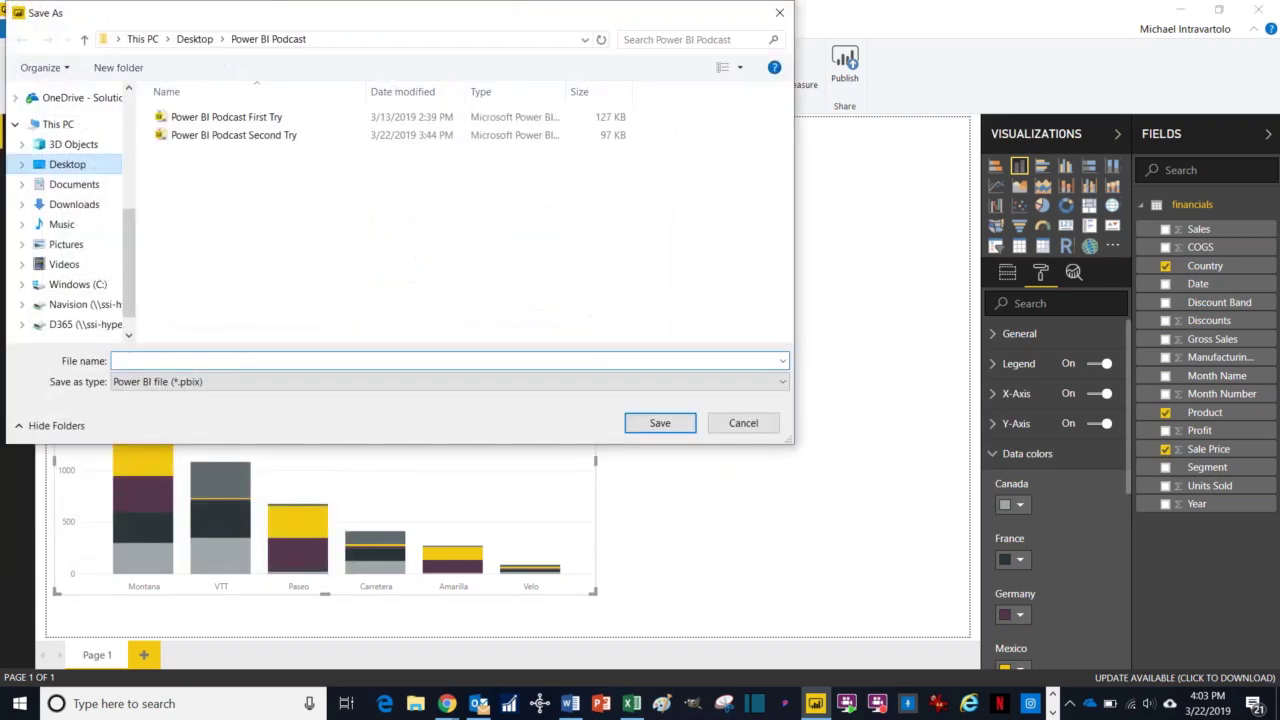
{"action": "type", "text": "Poerr BI Pod"}
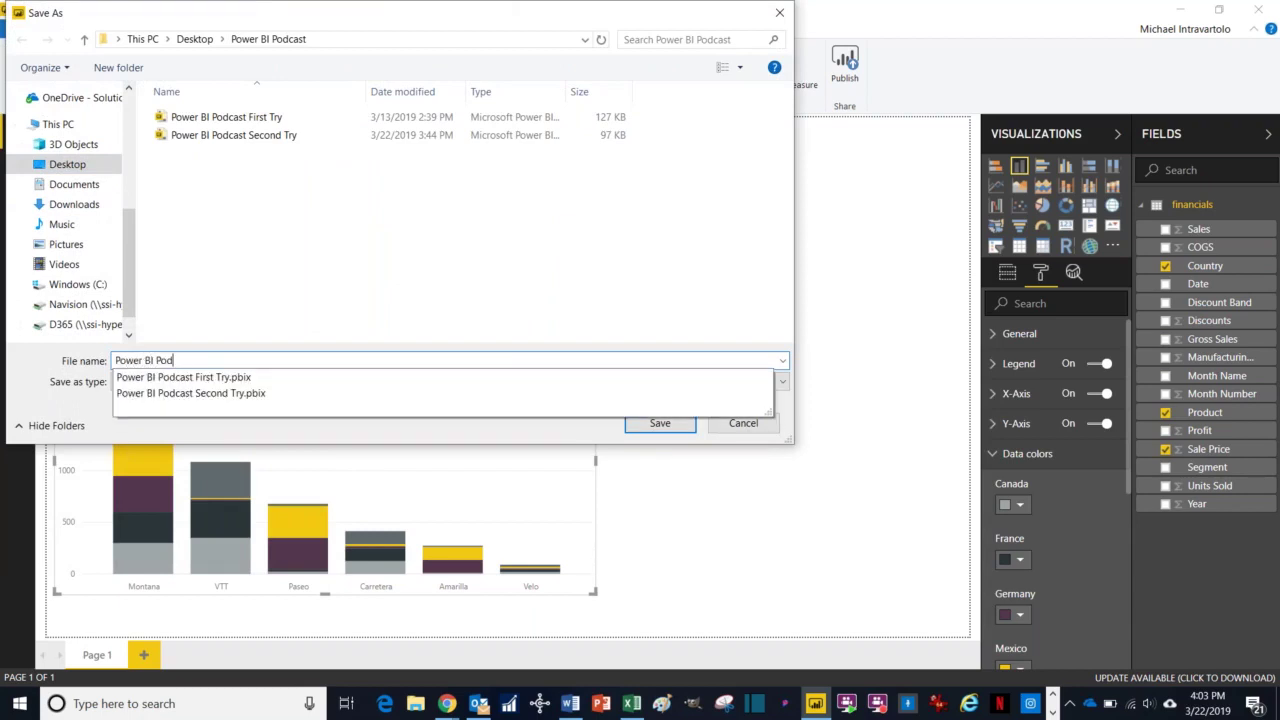
{"action": "type", "text": "cast Third Try"}
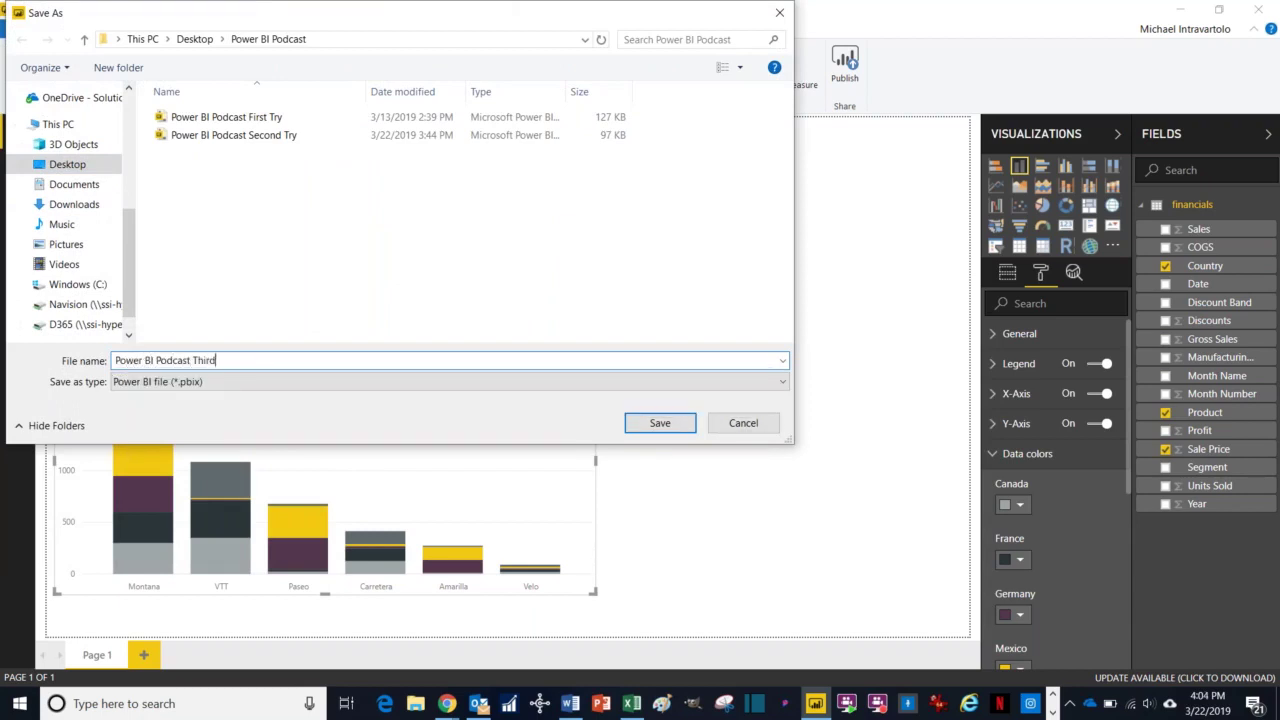
{"action": "left_click", "coordinate": [660, 423]}
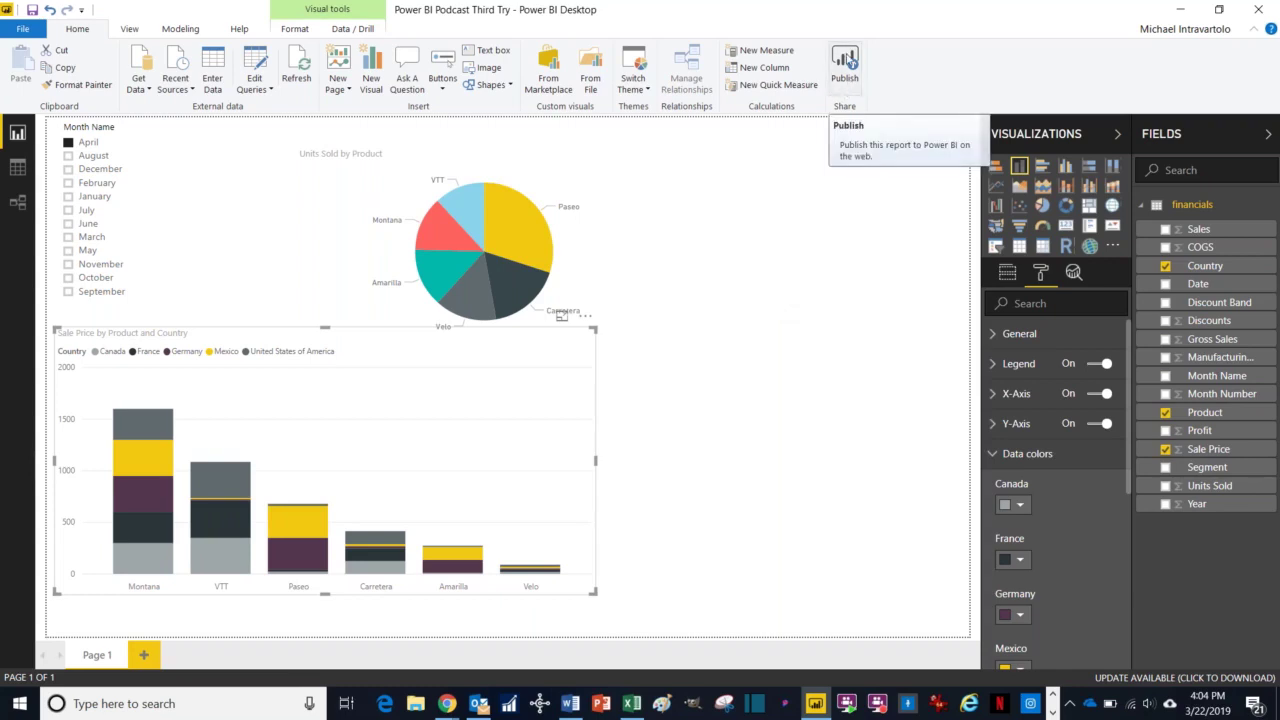
Step: Publish the report to My workspace and dismiss the publishing dialog
{"action": "left_click", "coordinate": [845, 62]}
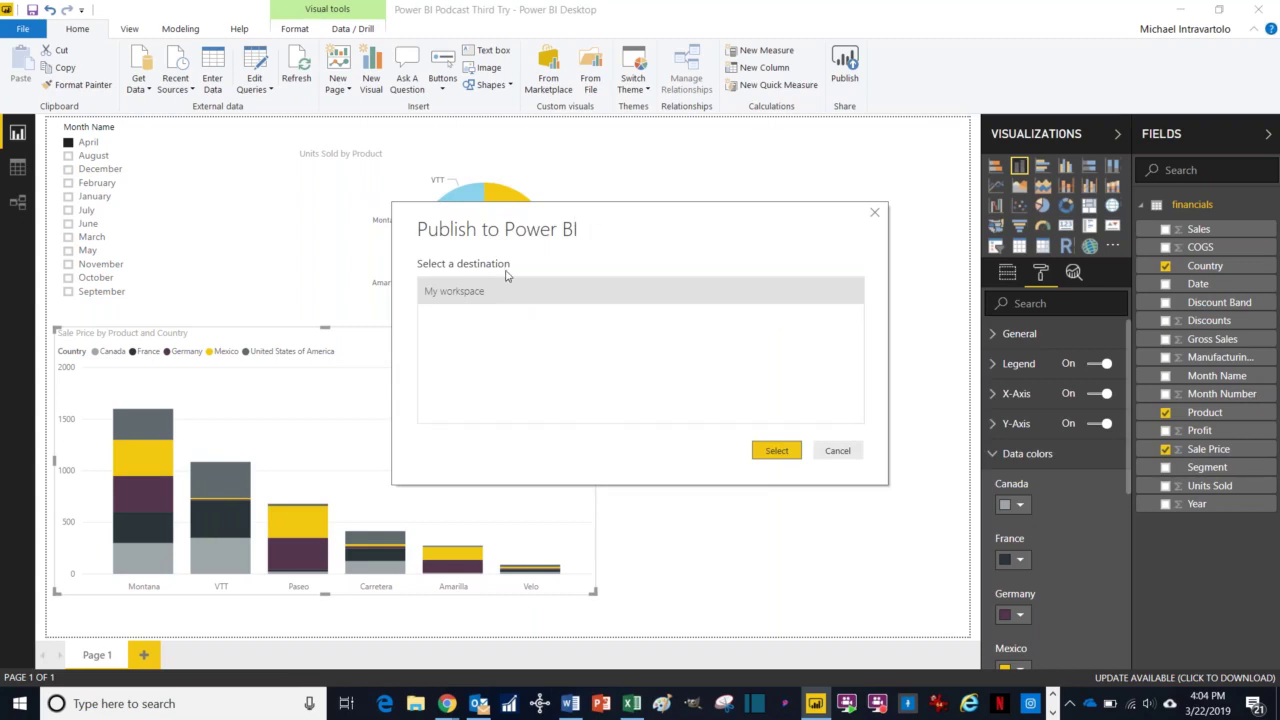
{"action": "left_click", "coordinate": [777, 452]}
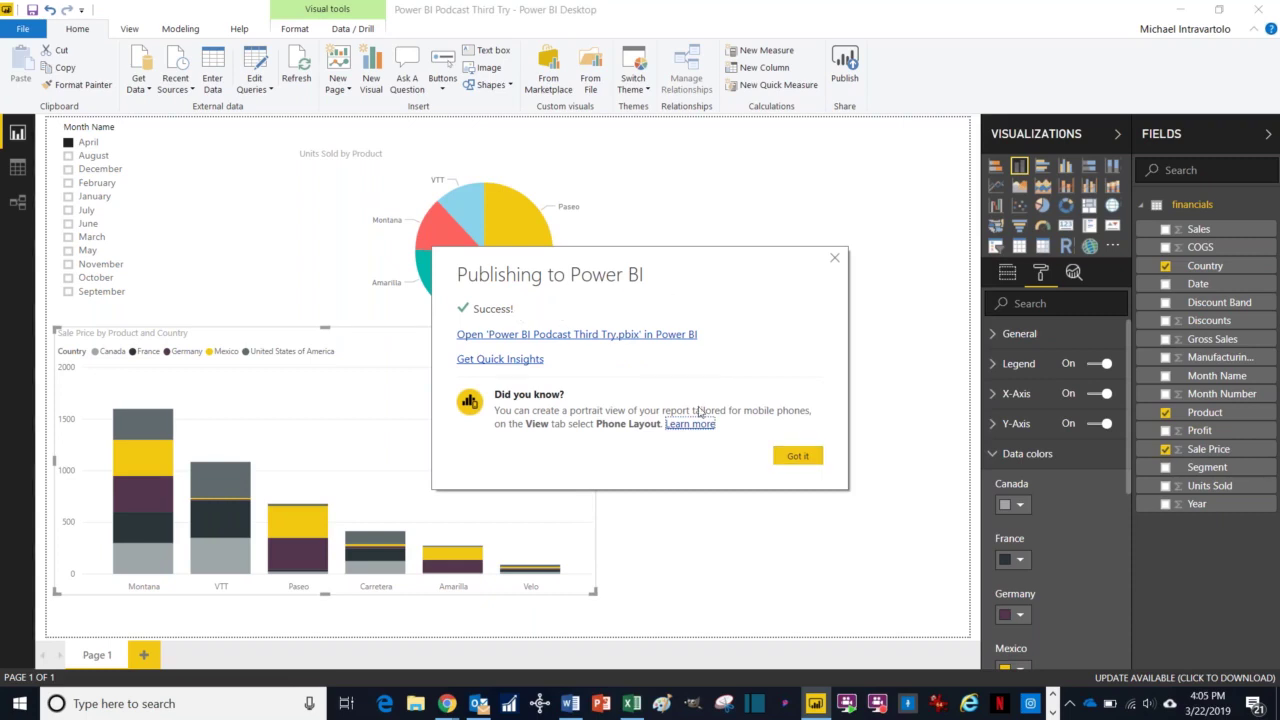
{"action": "left_click", "coordinate": [786, 457]}
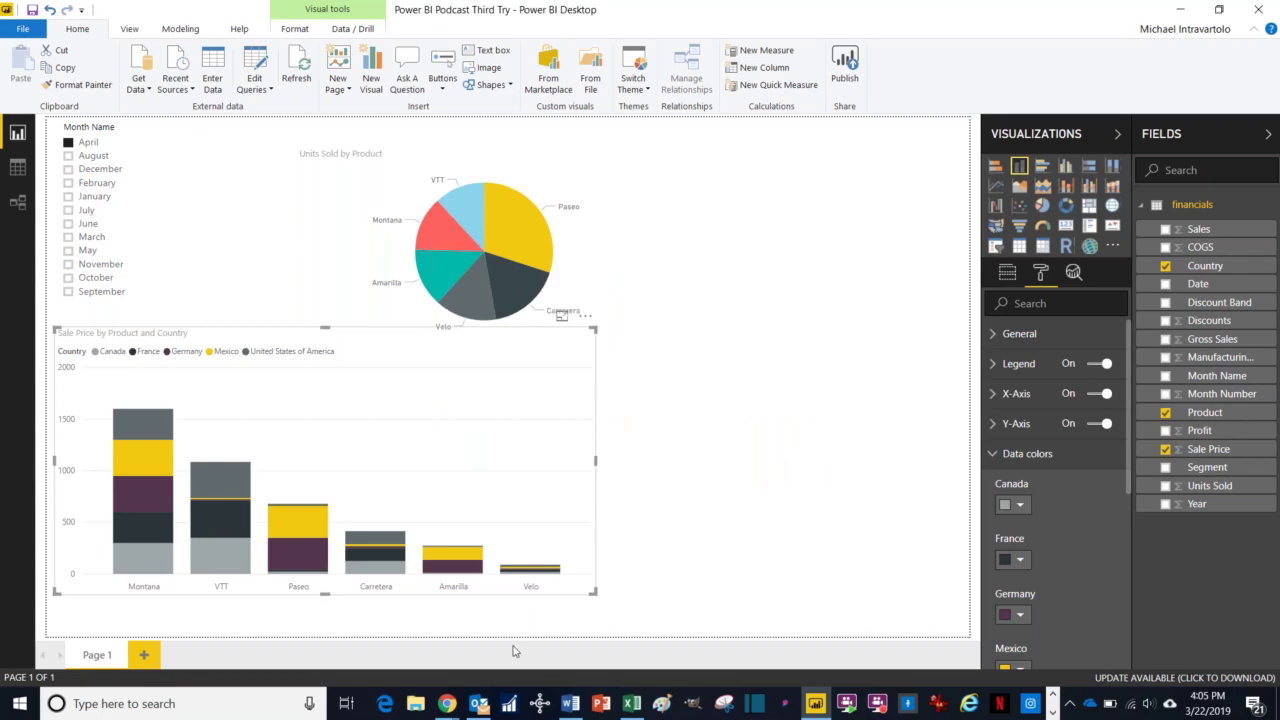
Step: Switch to the Power BI service in Chrome and open the Power BI Podcast Third Try dataset from My Workspace
{"action": "mouse_move", "coordinate": [451, 705]}
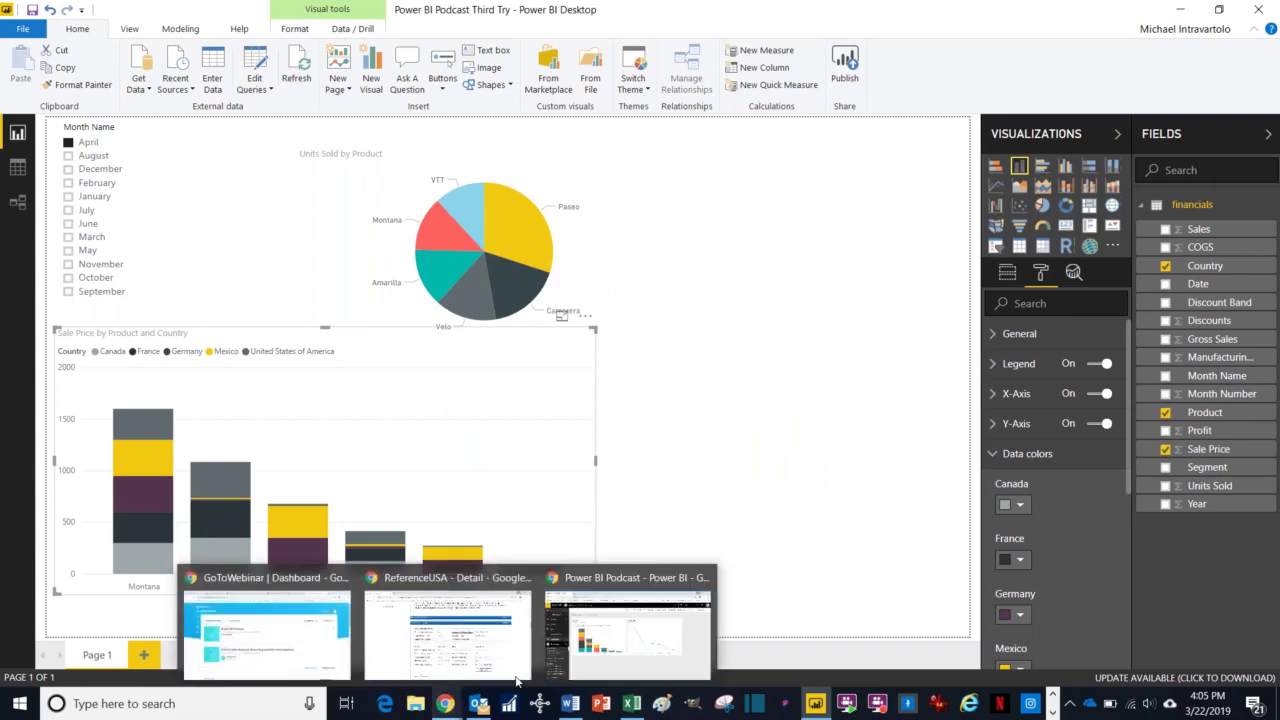
{"action": "left_click", "coordinate": [583, 661]}
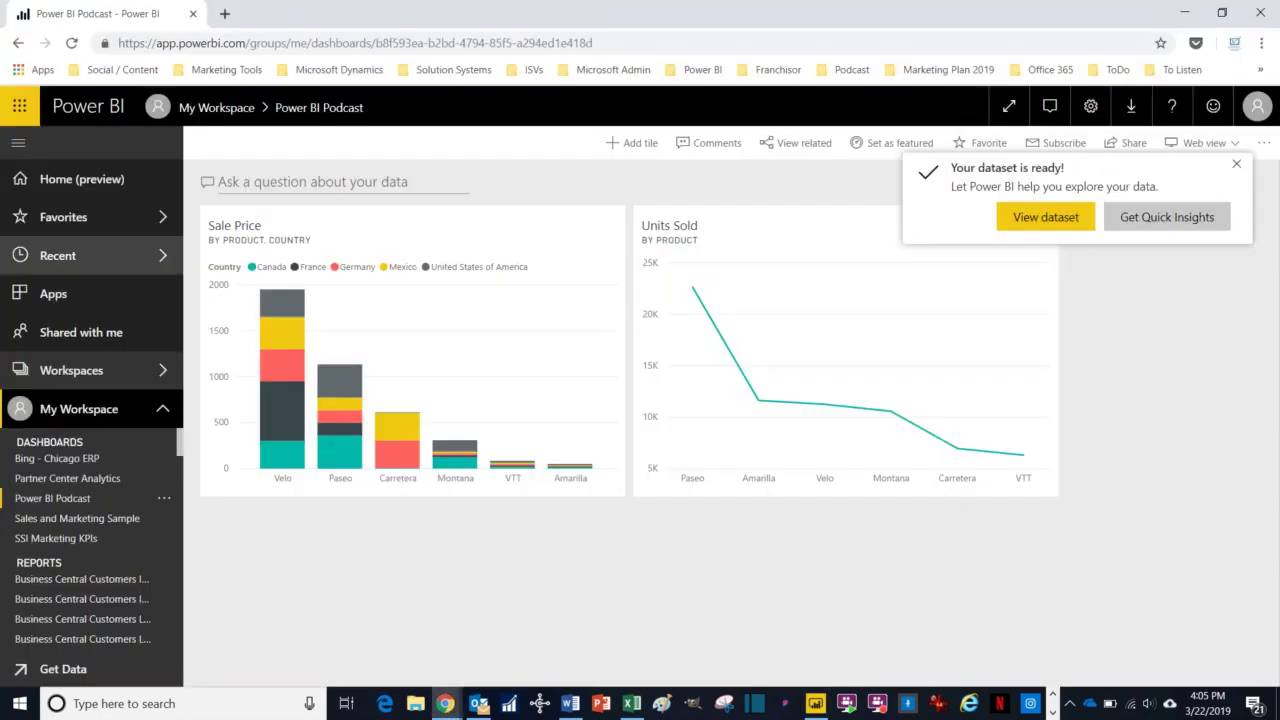
{"action": "left_click_drag", "start_coordinate": [179, 451], "coordinate": [170, 680]}
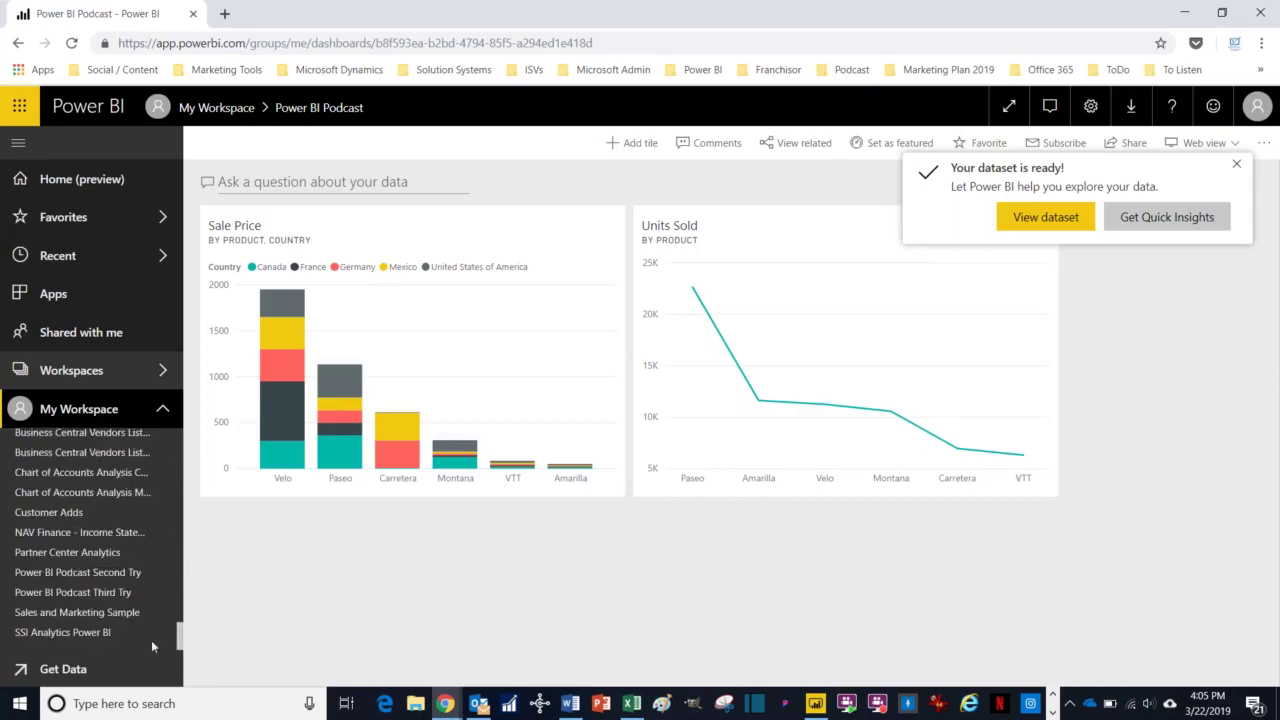
{"action": "mouse_move", "coordinate": [177, 637]}
{"action": "left_mouse_down"}
{"action": "mouse_move", "coordinate": [185, 560]}
{"action": "mouse_move", "coordinate": [180, 645]}
{"action": "left_mouse_up"}
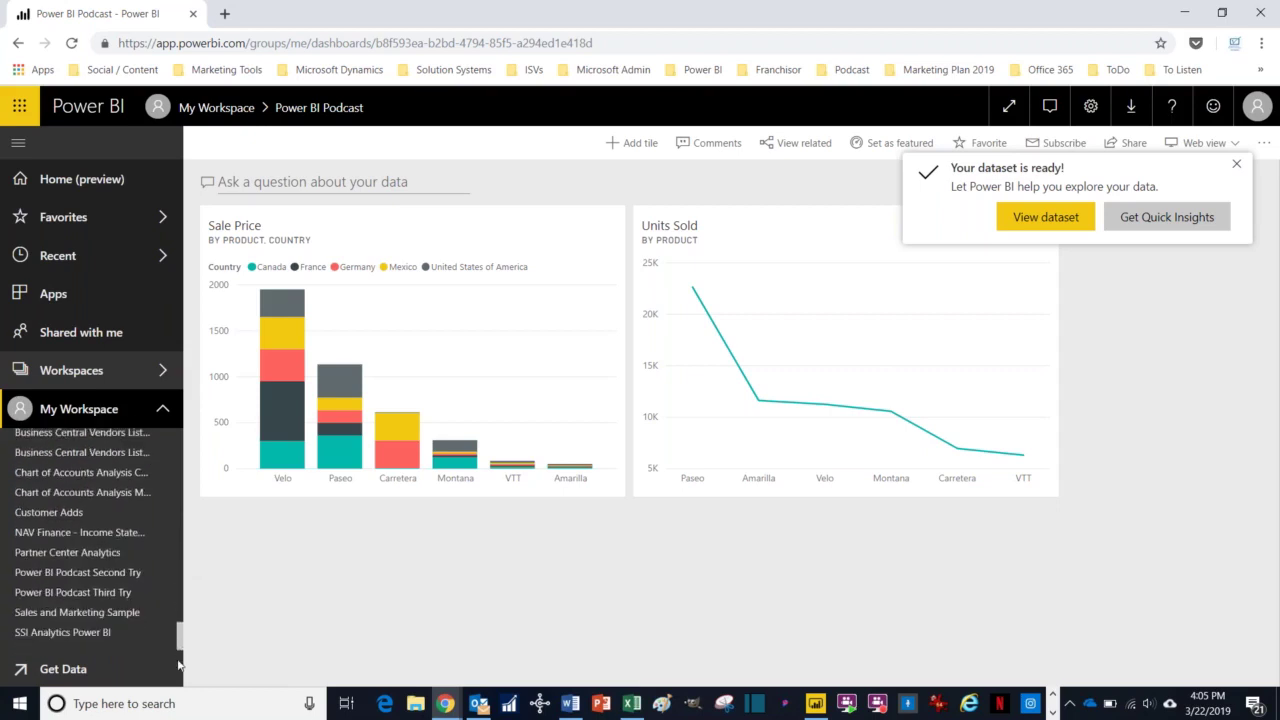
{"action": "left_click", "coordinate": [109, 597]}
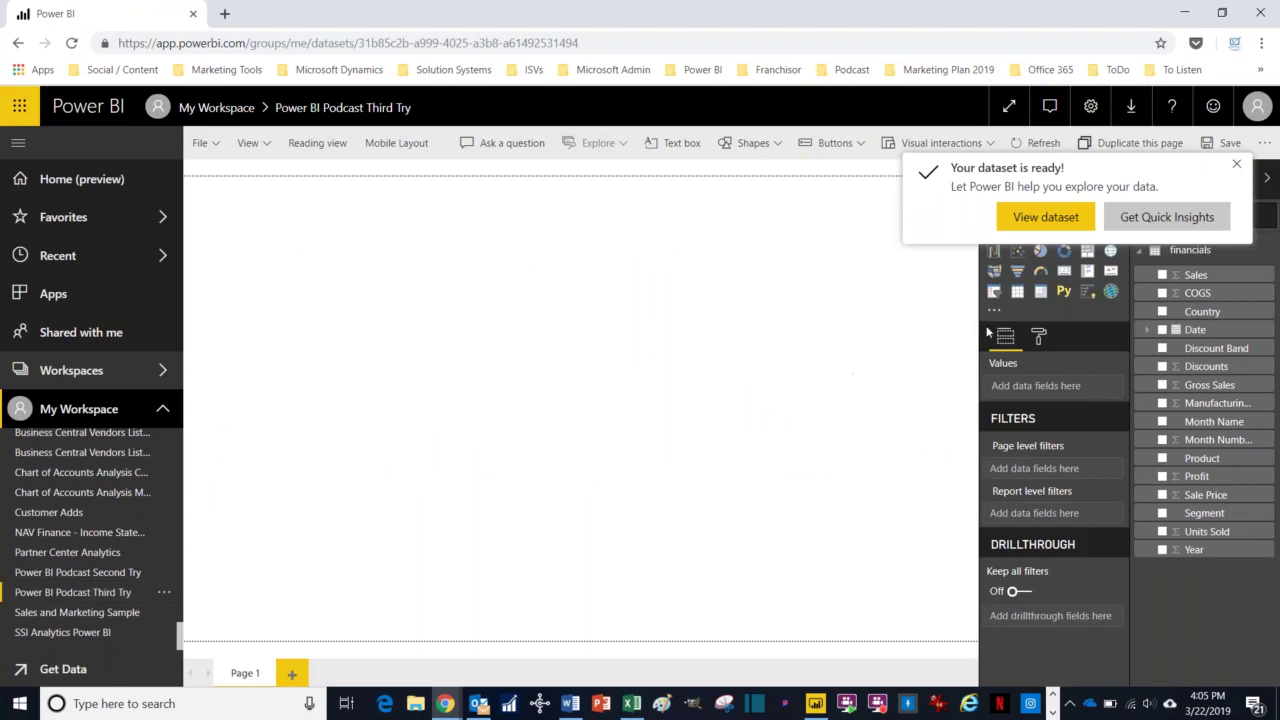
Step: Dismiss the dataset notification and create a stacked column chart of Sale Price by Product on the blank page
{"action": "left_click", "coordinate": [1239, 170]}
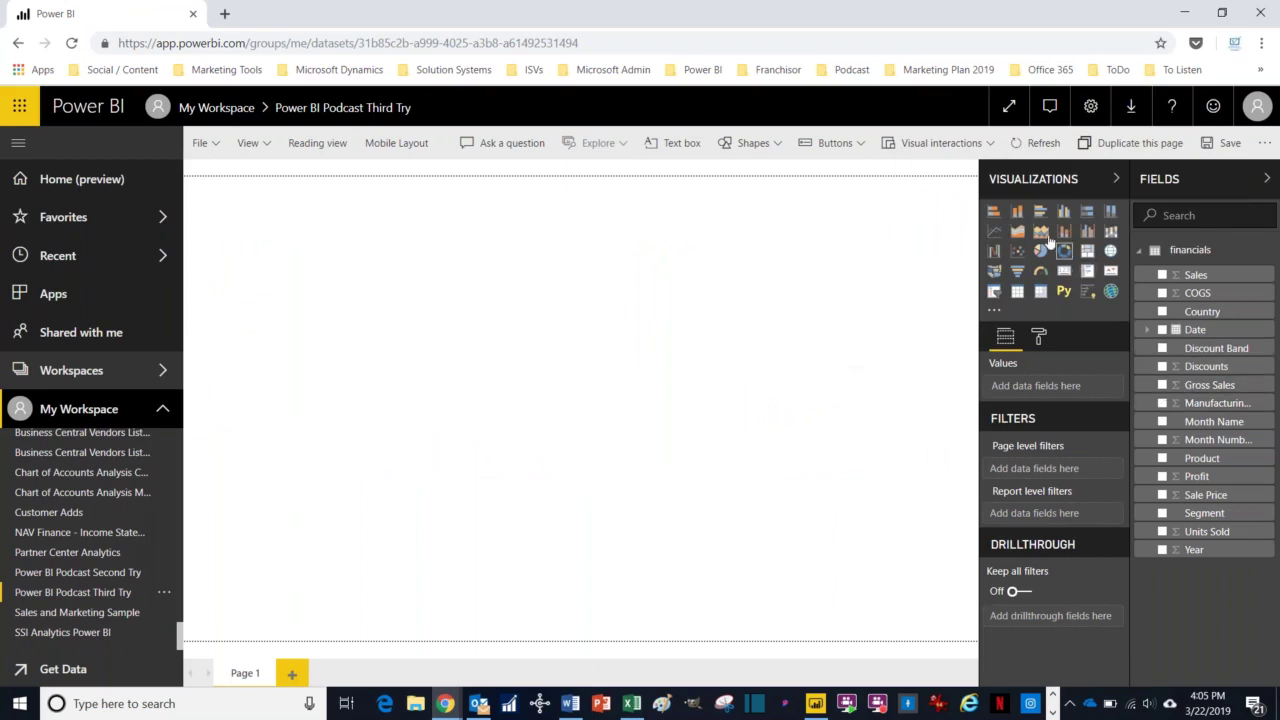
{"action": "left_click", "coordinate": [1018, 214]}
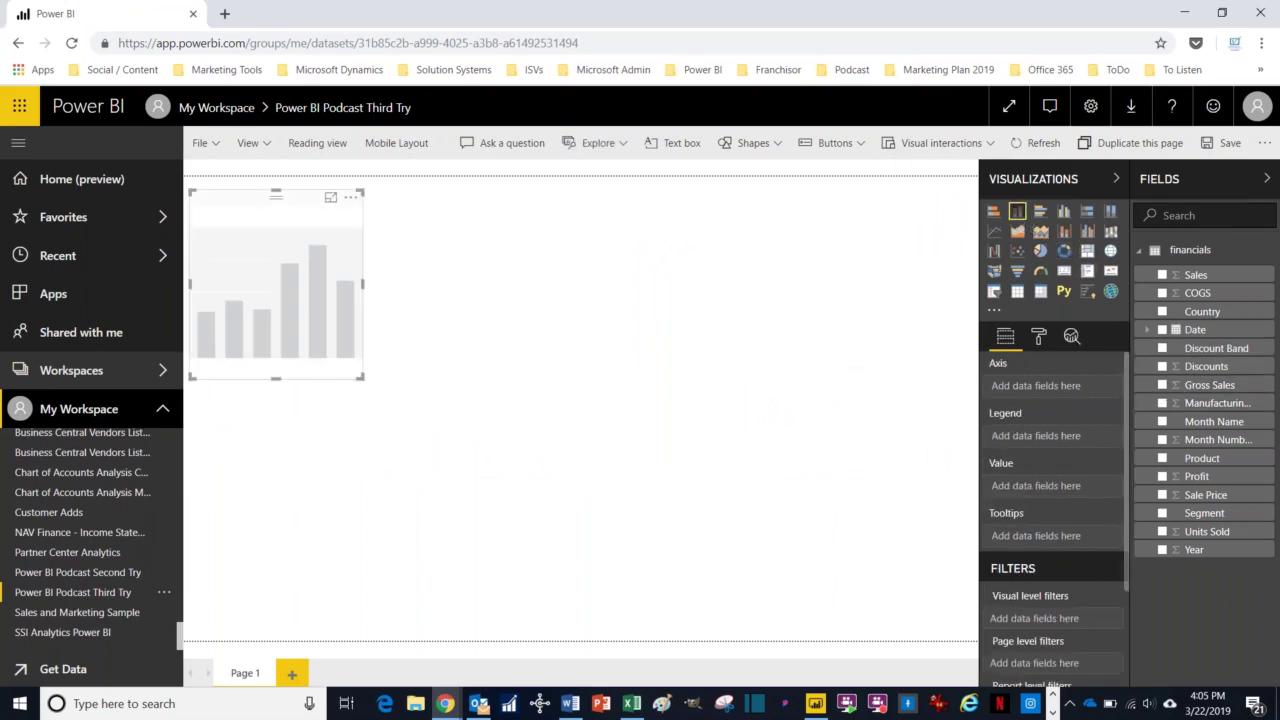
{"action": "left_click", "coordinate": [1163, 459]}
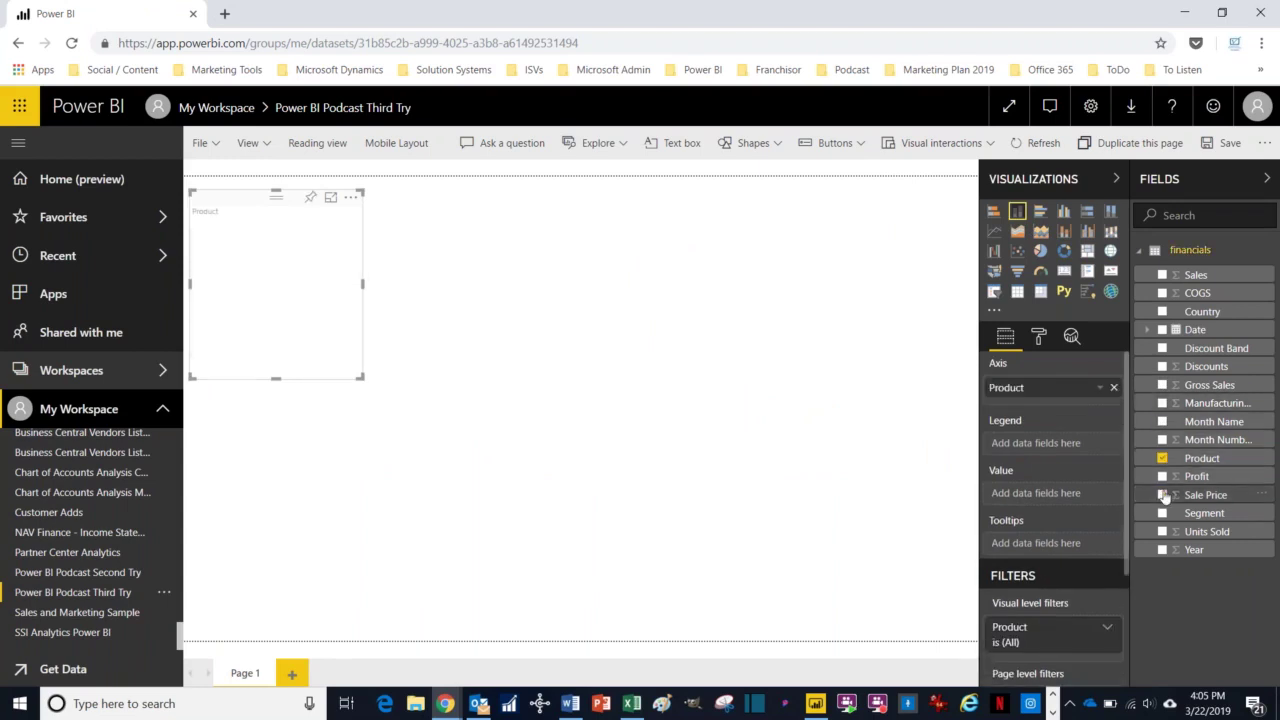
{"action": "left_click", "coordinate": [1162, 495]}
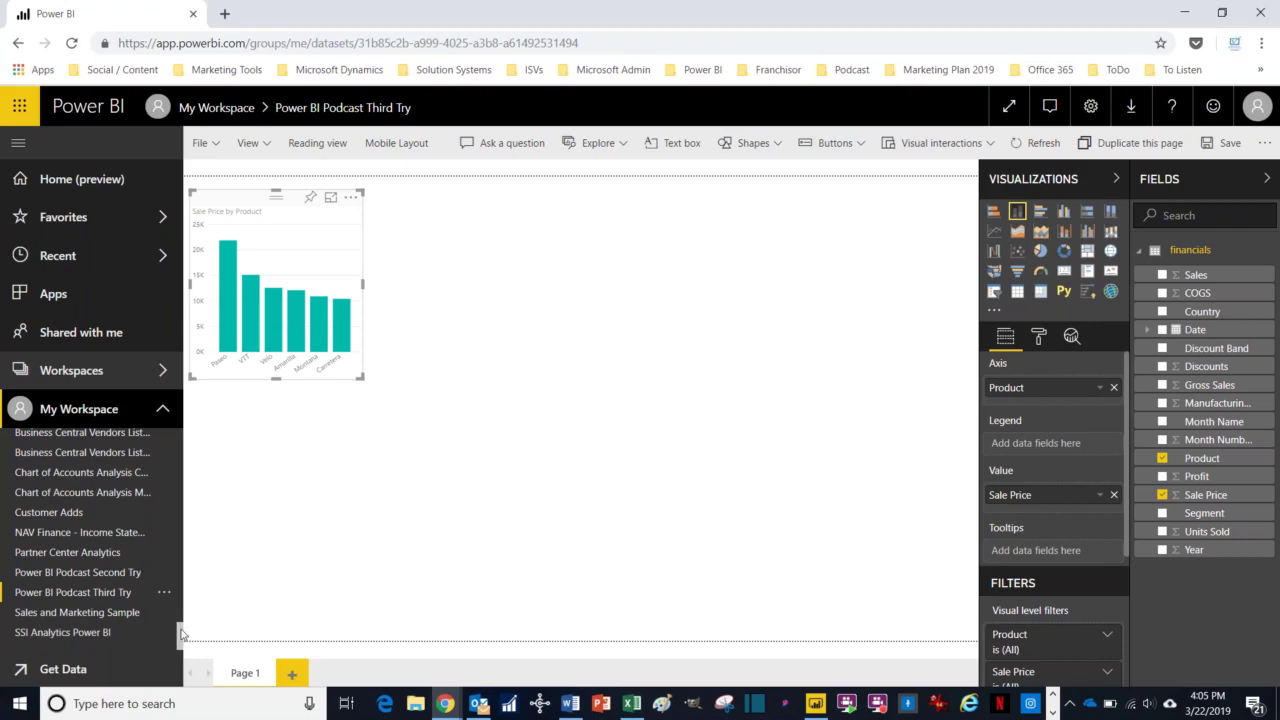
Step: Open the Power BI Podcast Third Try report from My Workspace, discarding the unsaved chart
{"action": "left_click_drag", "start_coordinate": [180, 636], "coordinate": [193, 544]}
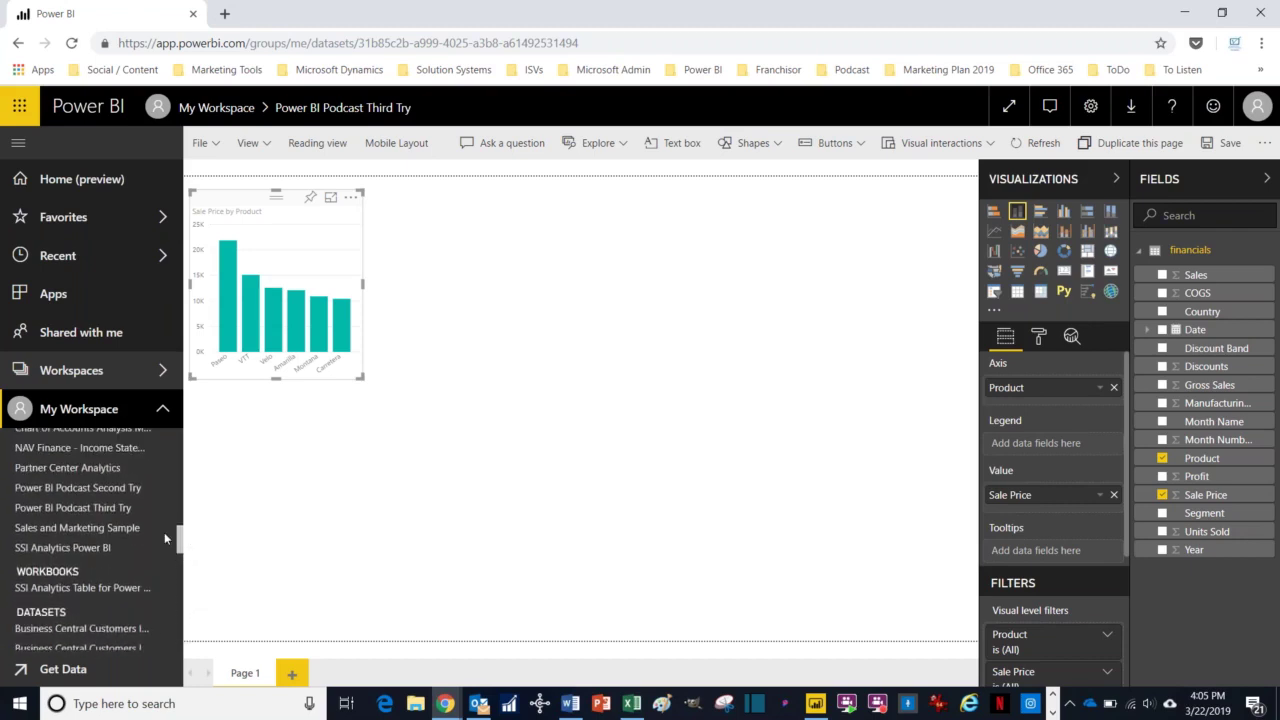
{"action": "left_click", "coordinate": [117, 510]}
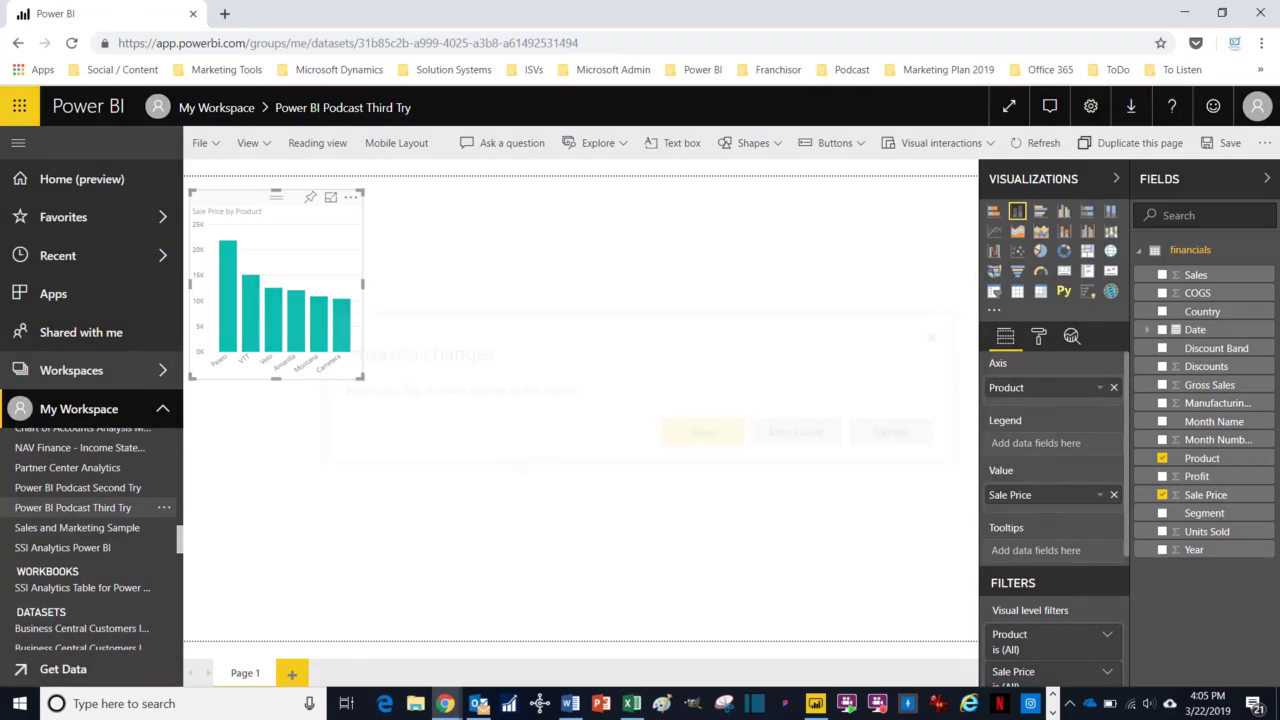
{"action": "left_click", "coordinate": [782, 437]}
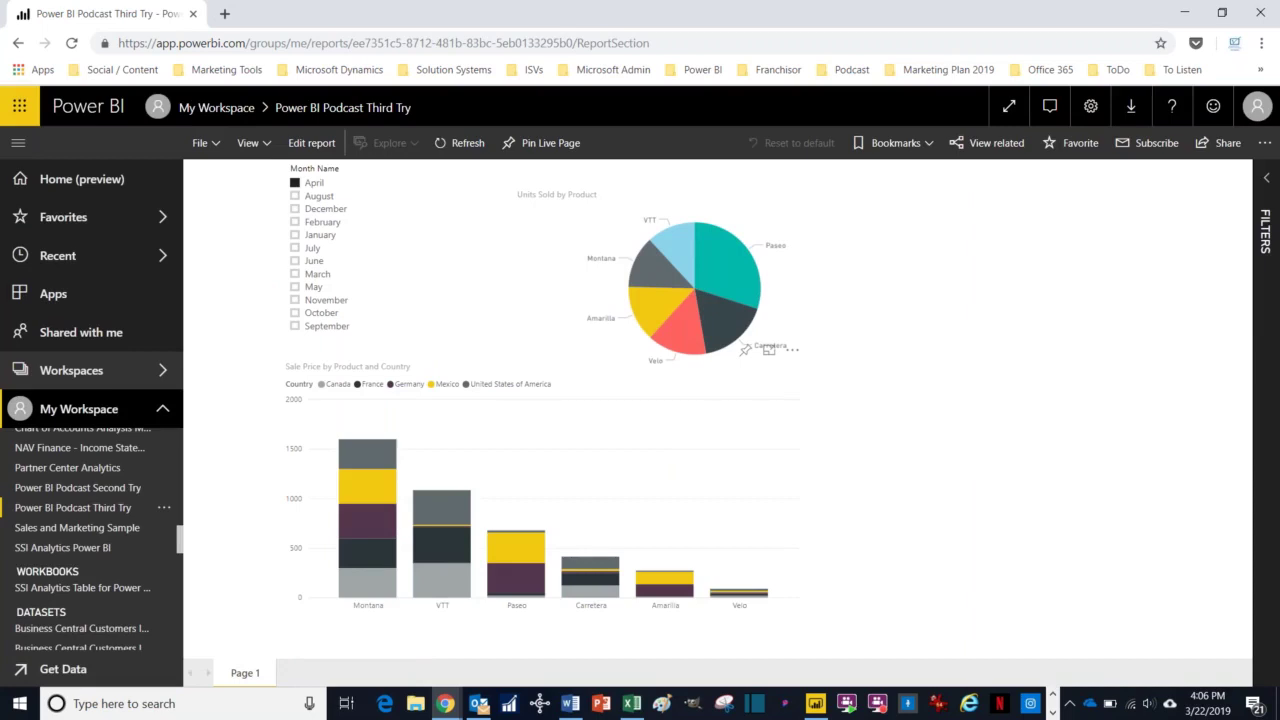
Step: Filter the report to July and pin the Units Sold pie chart to a new dashboard named Power BI Dashboard Third Try
{"action": "left_click", "coordinate": [295, 248]}
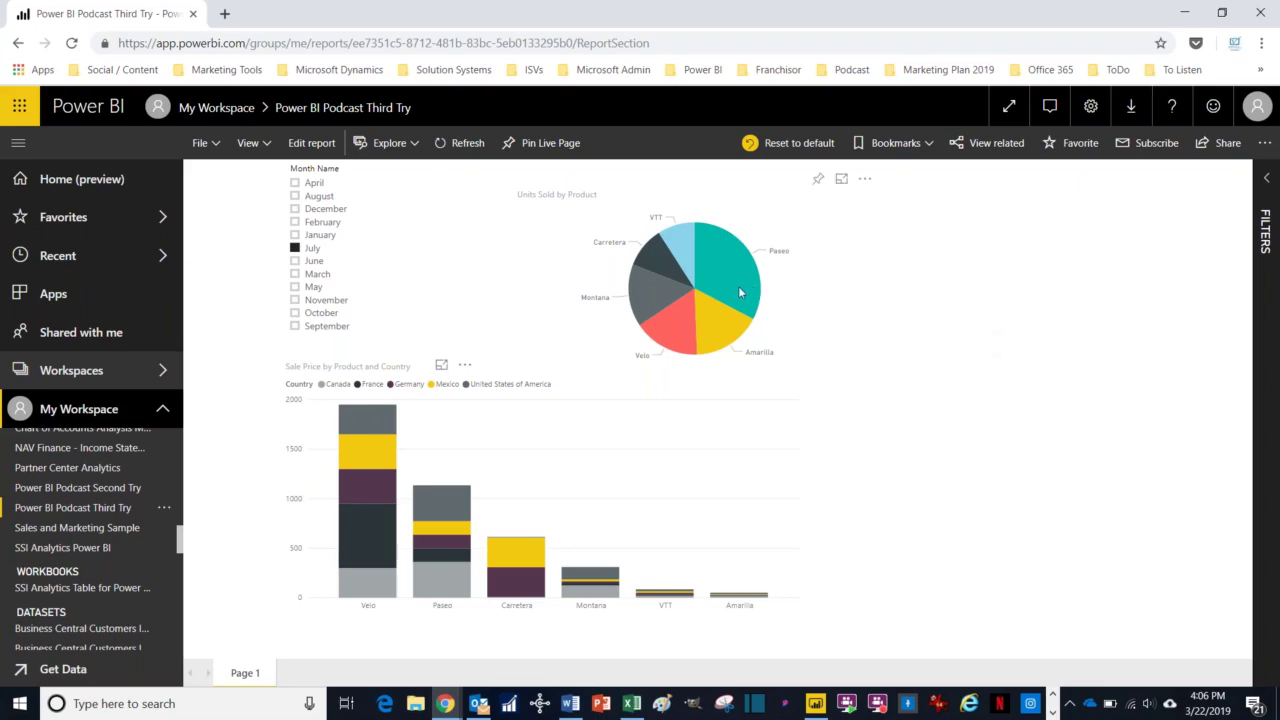
{"action": "left_click", "coordinate": [818, 182]}
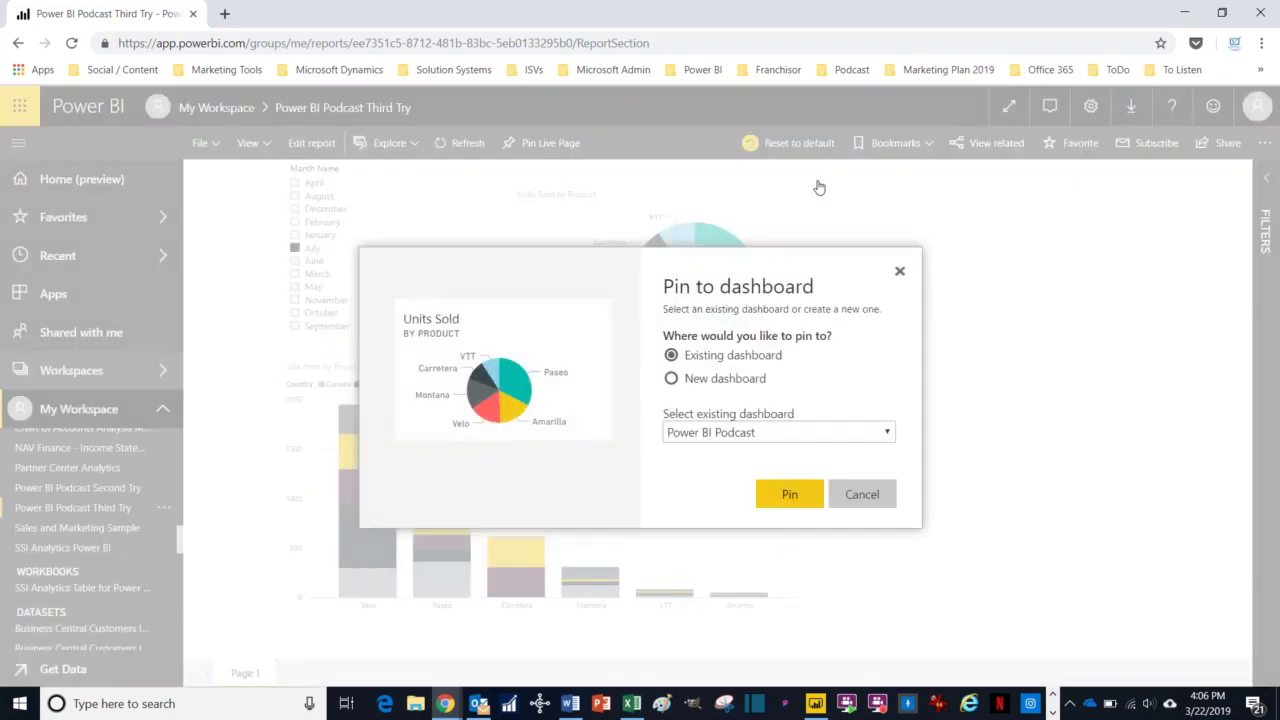
{"action": "left_click", "coordinate": [672, 380]}
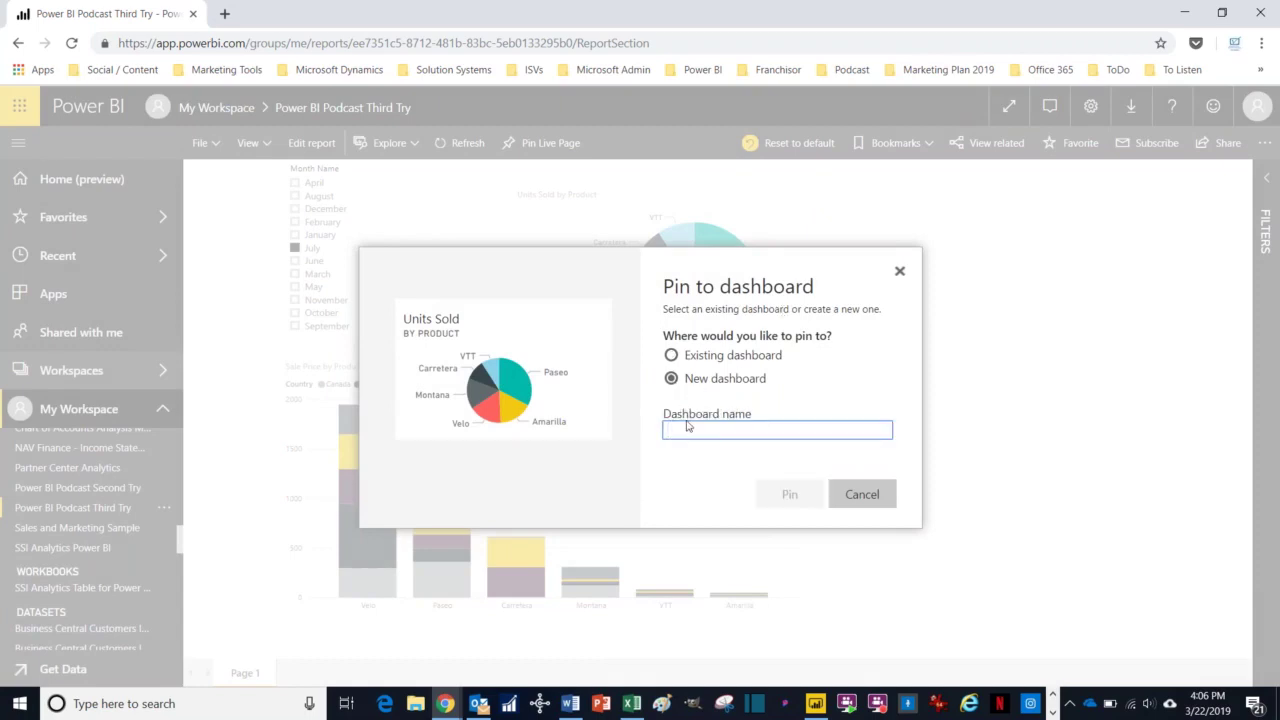
{"action": "type", "text": "Power BI"}
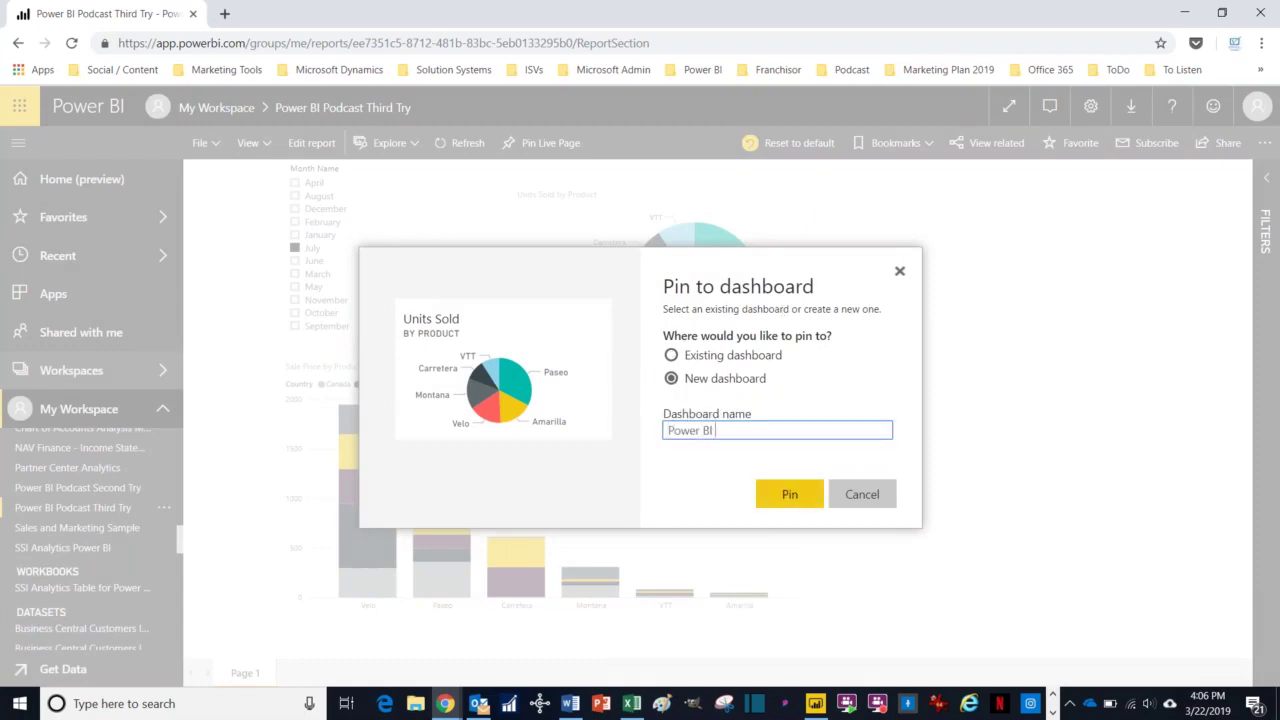
{"action": "type", "text": " Dashboard Third Try"}
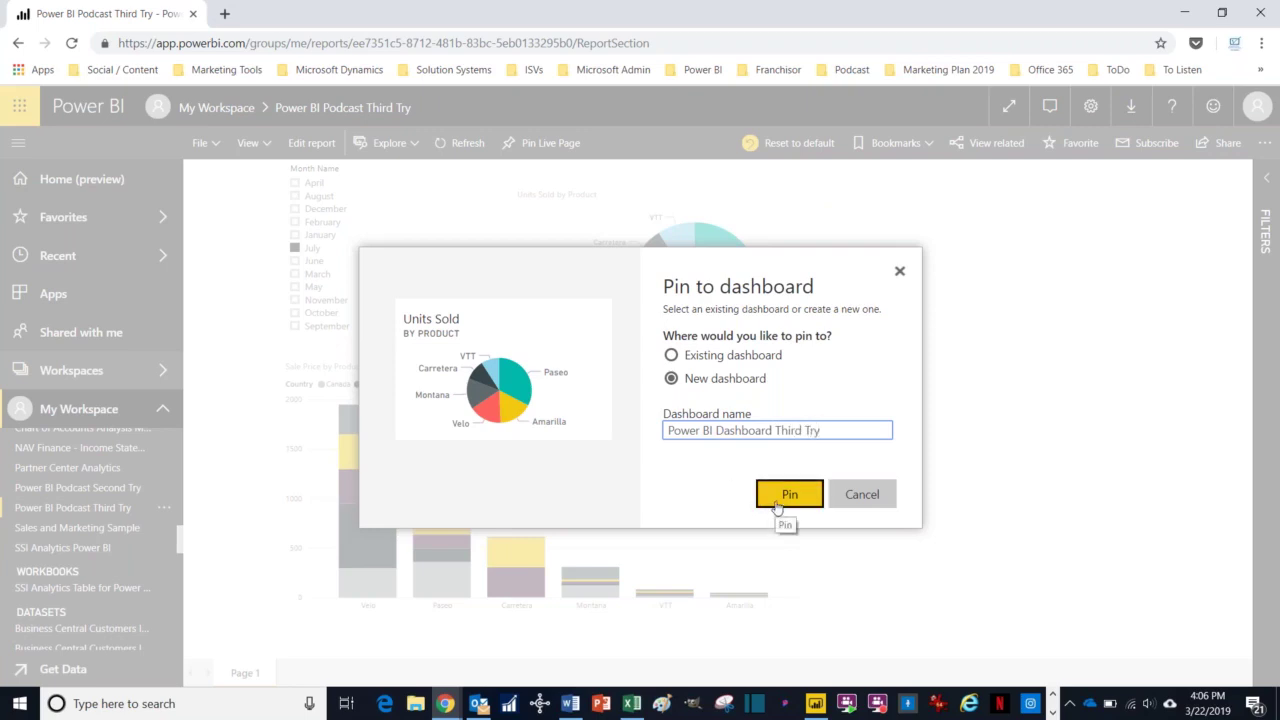
{"action": "left_click", "coordinate": [777, 500]}
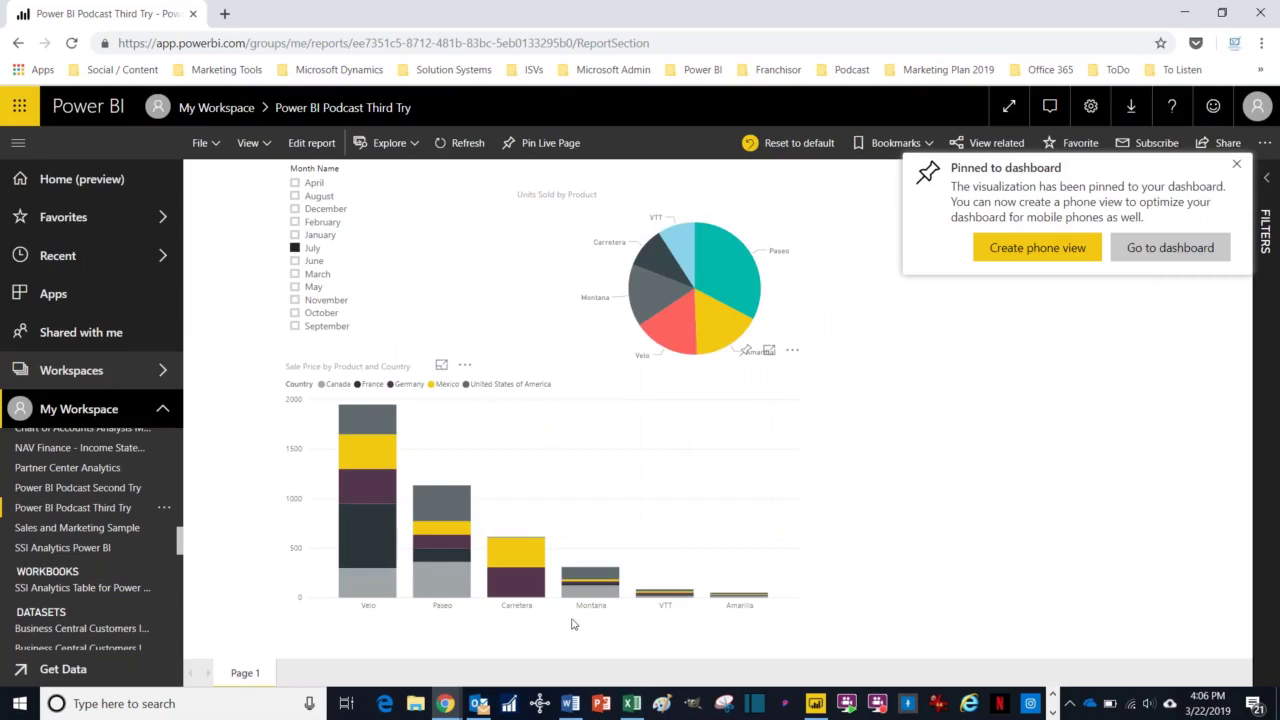
{"action": "left_click", "coordinate": [1236, 166]}
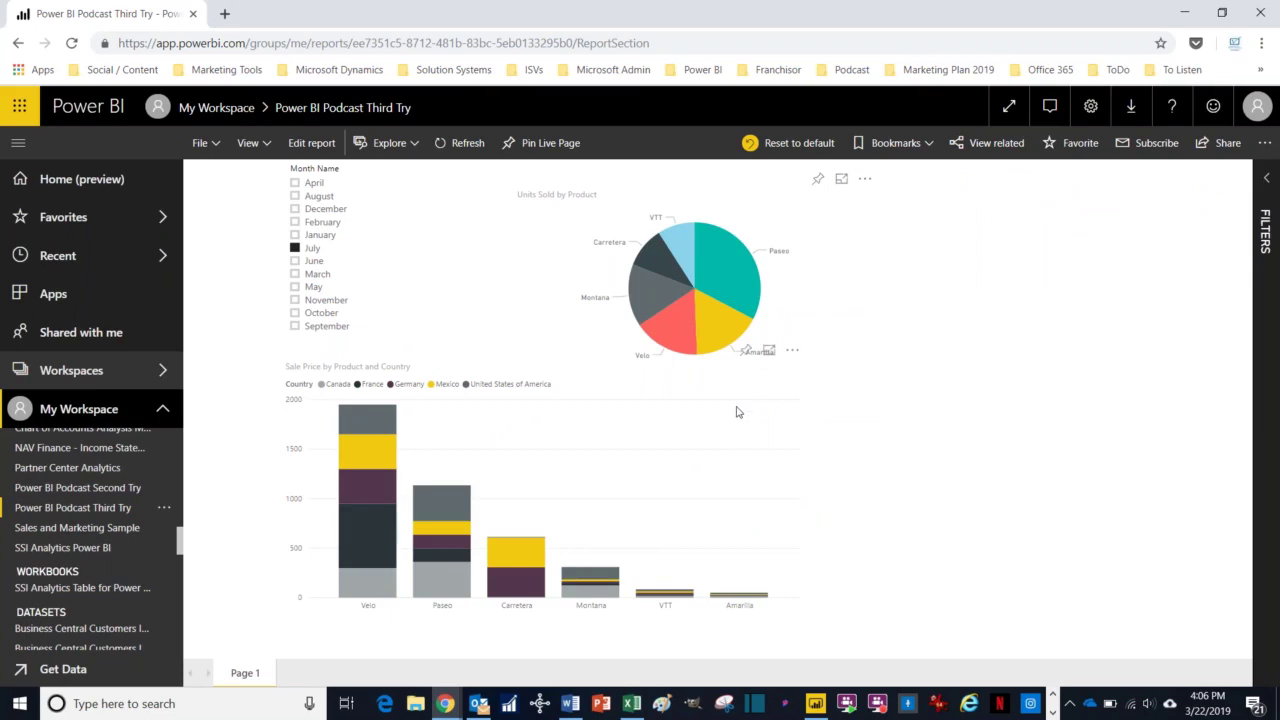
Step: Pin the Sale Price by Product and Country column chart to the existing Power BI Podcast dashboard
{"action": "left_click", "coordinate": [709, 252]}
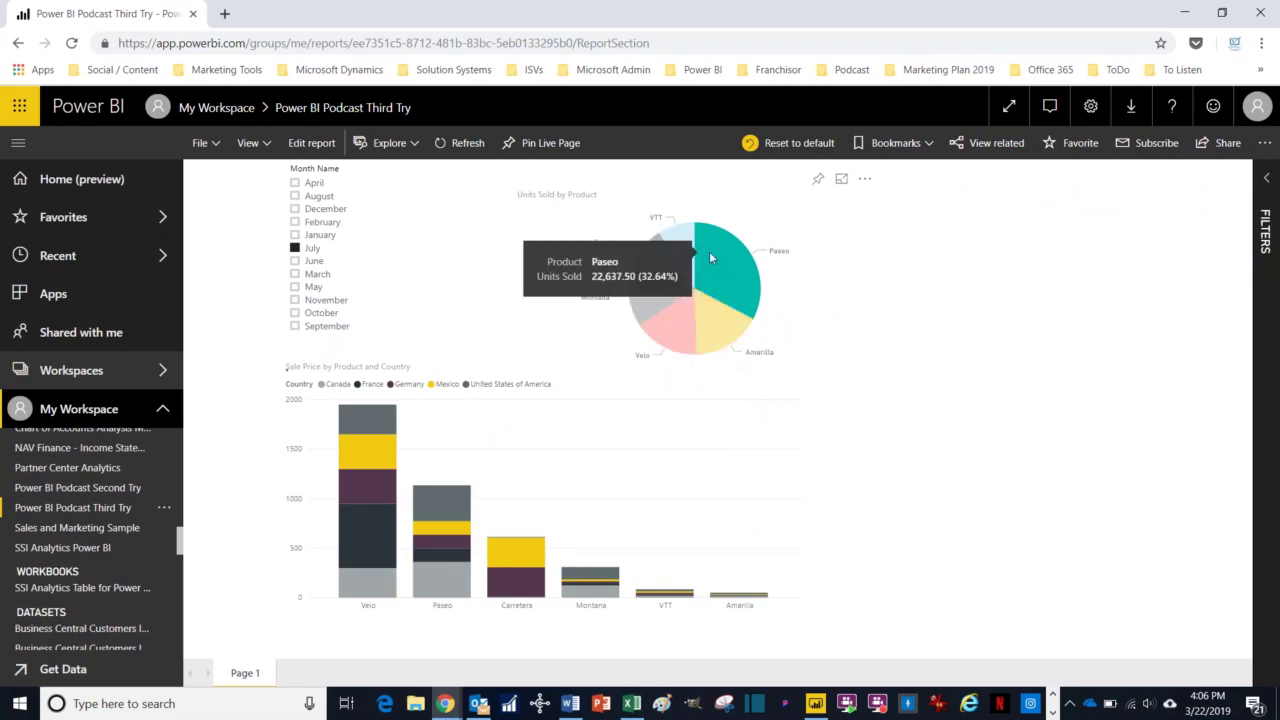
{"action": "left_click", "coordinate": [757, 451]}
{"action": "left_click", "coordinate": [748, 354]}
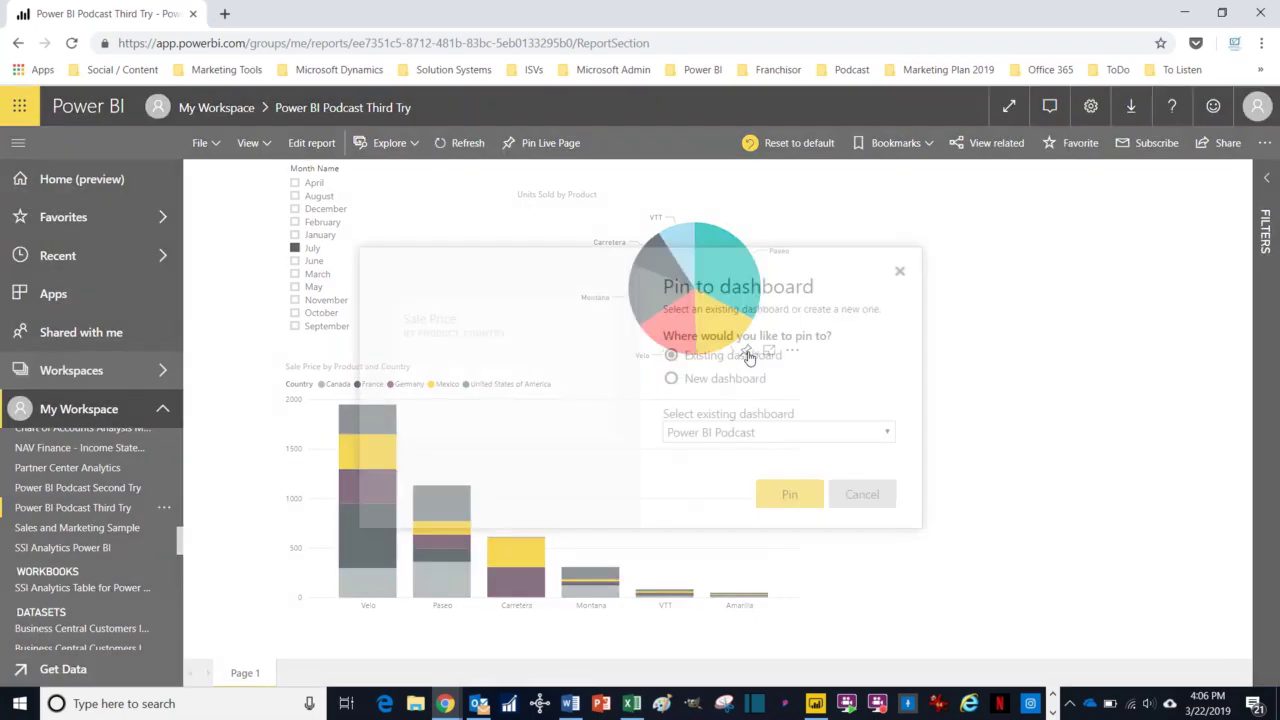
{"action": "left_click", "coordinate": [773, 497]}
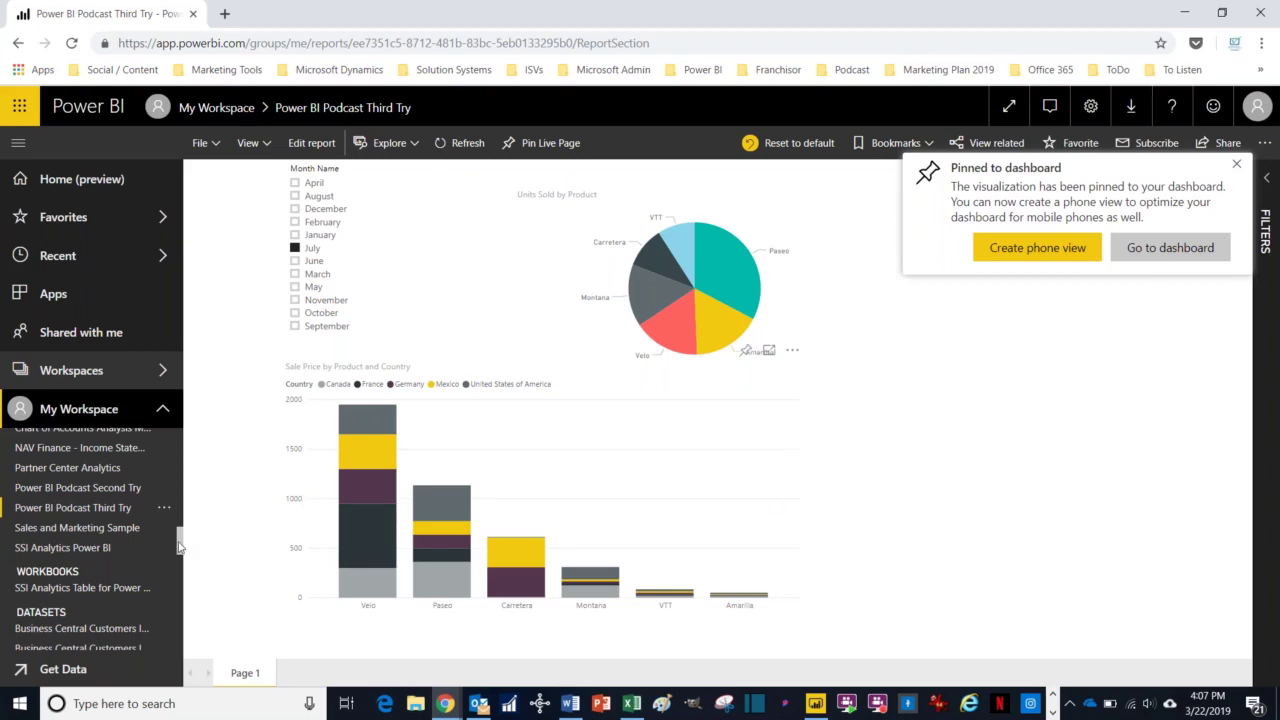
Step: Open the Power BI Dashboard Third Try dashboard and make the Units Sold tile taller, keeping its width
{"action": "left_click_drag", "start_coordinate": [180, 545], "coordinate": [194, 449]}
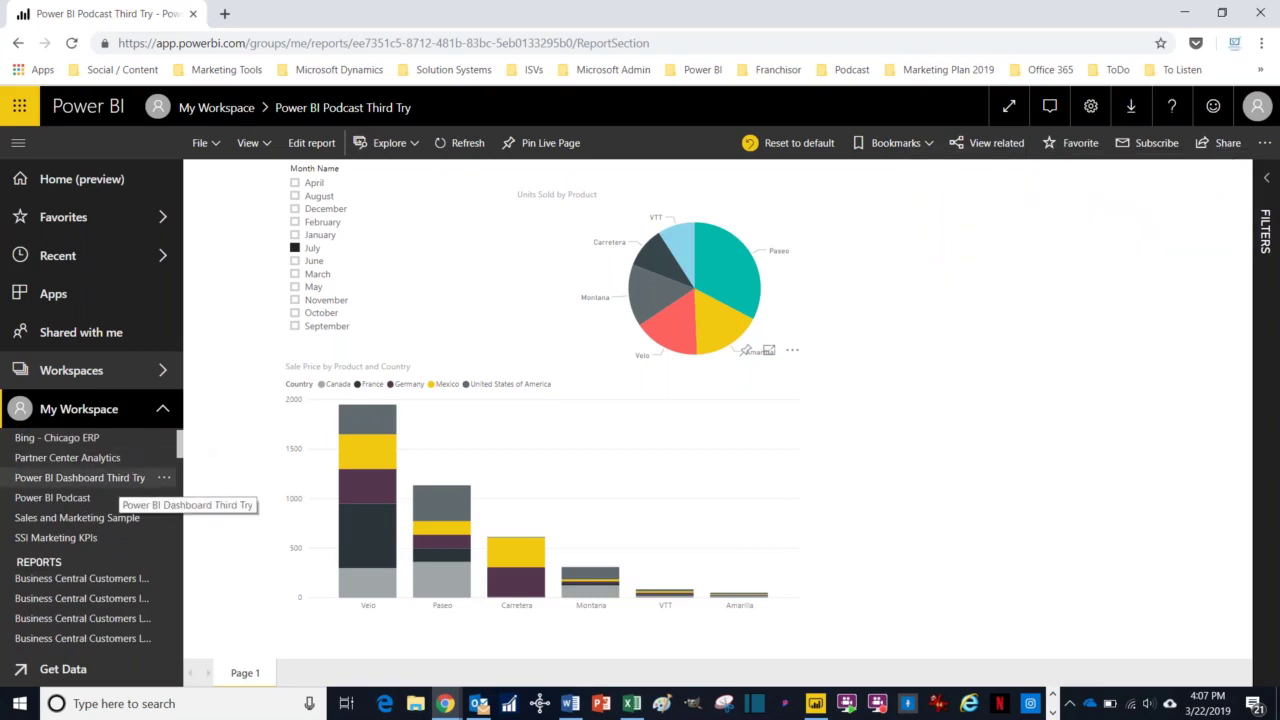
{"action": "left_click", "coordinate": [107, 478]}
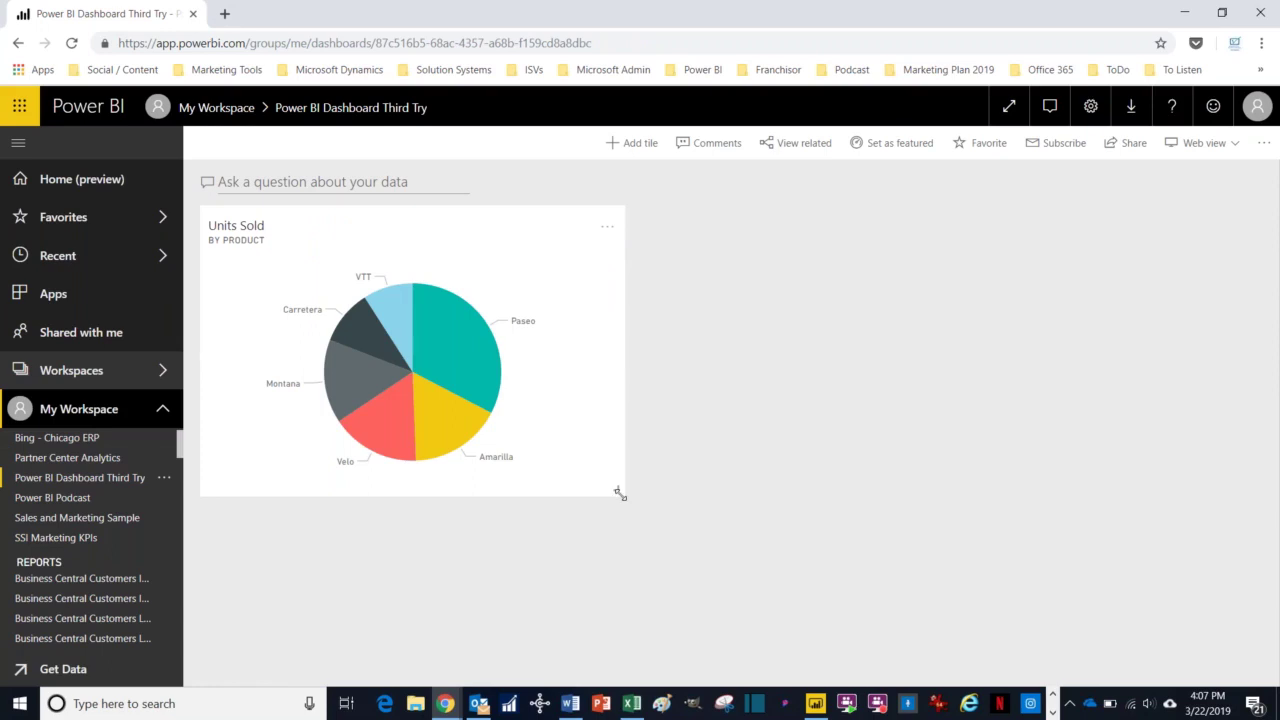
{"action": "left_click_drag", "start_coordinate": [619, 493], "coordinate": [512, 598]}
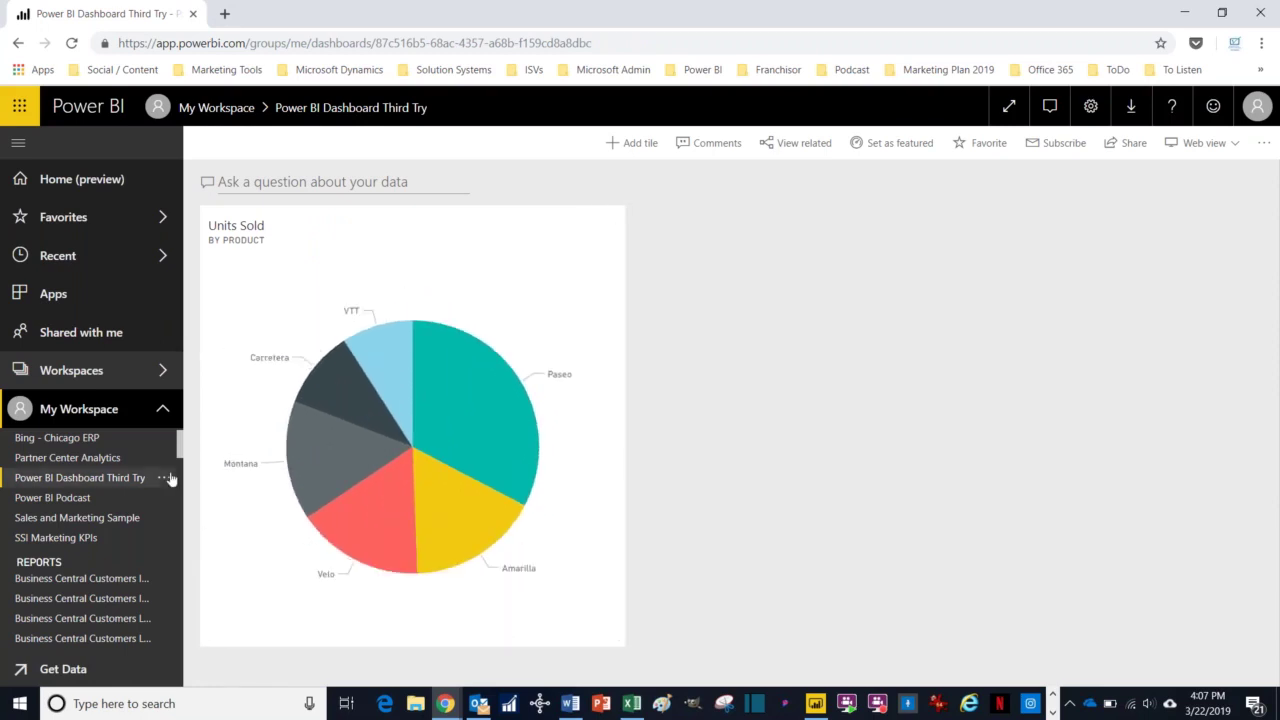
Step: Open the Power BI Podcast Third Try report again and filter it to May with the month slicer
{"action": "left_click_drag", "start_coordinate": [178, 458], "coordinate": [177, 540]}
{"action": "left_click", "coordinate": [74, 581]}
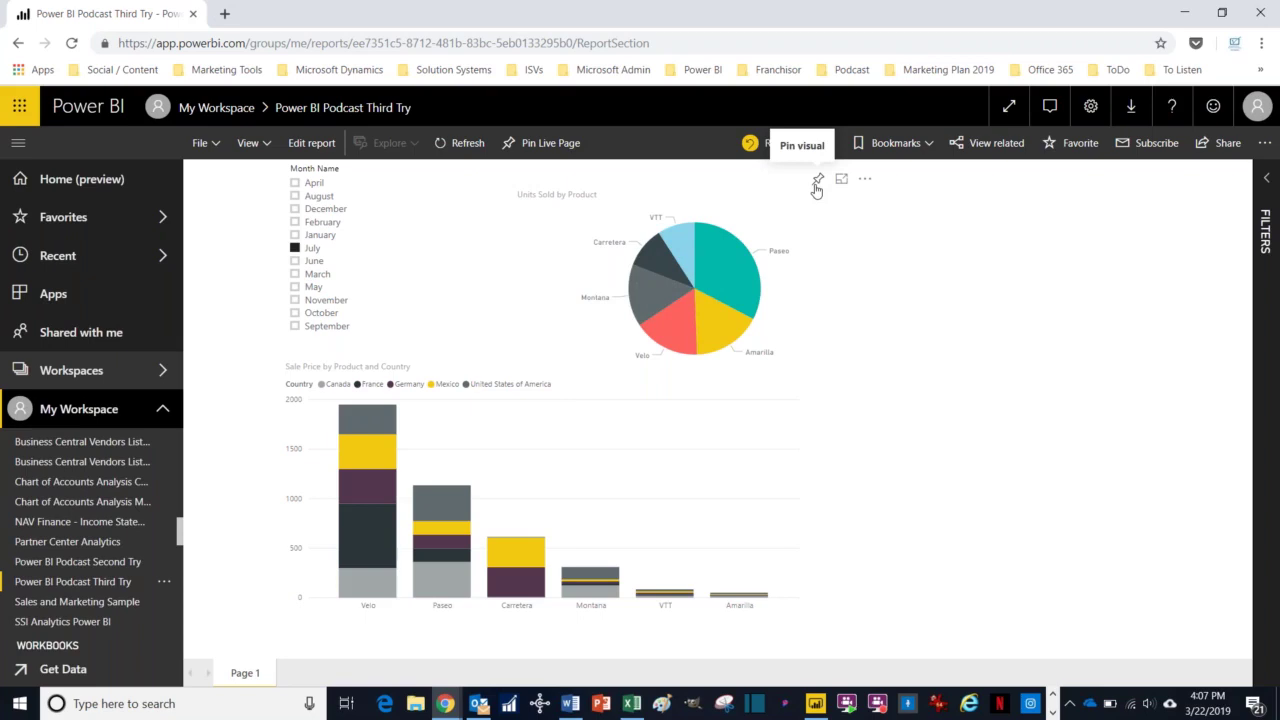
{"action": "left_click", "coordinate": [298, 289]}
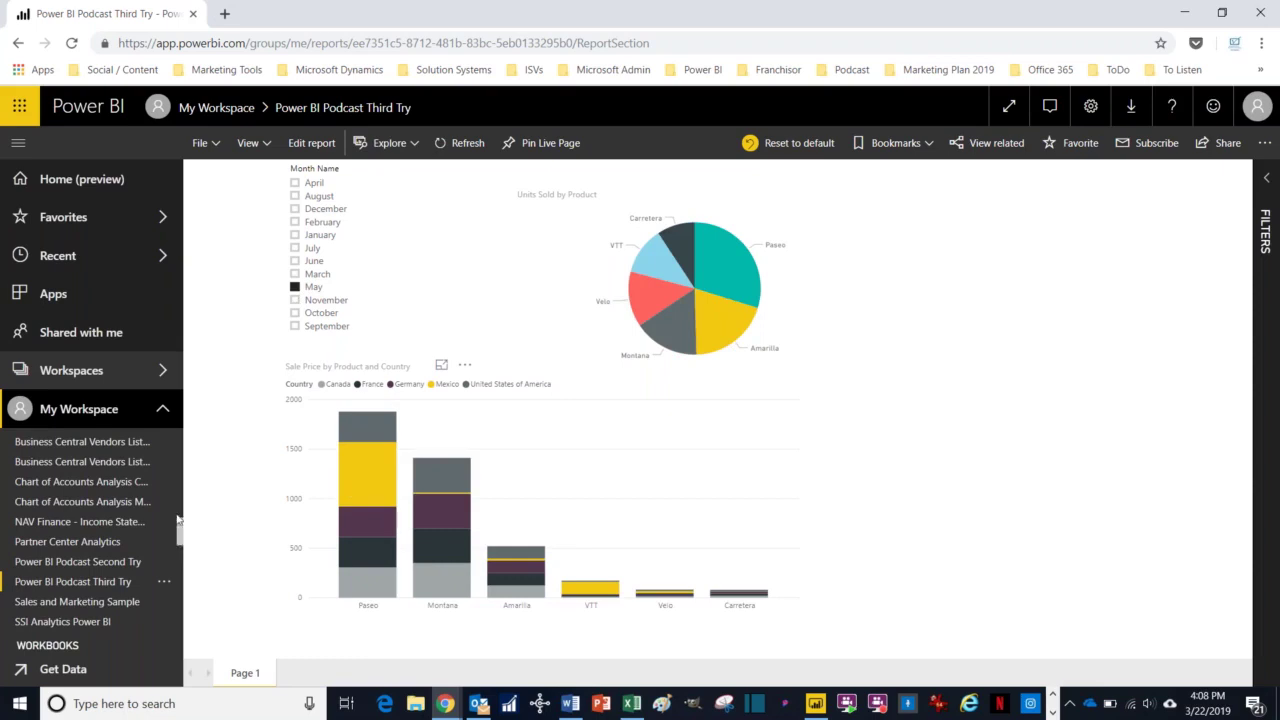
Step: Reopen the Power BI Dashboard Third Try dashboard to check its Units Sold tile, and switch back to Power BI Desktop
{"action": "left_click_drag", "start_coordinate": [180, 518], "coordinate": [186, 440]}
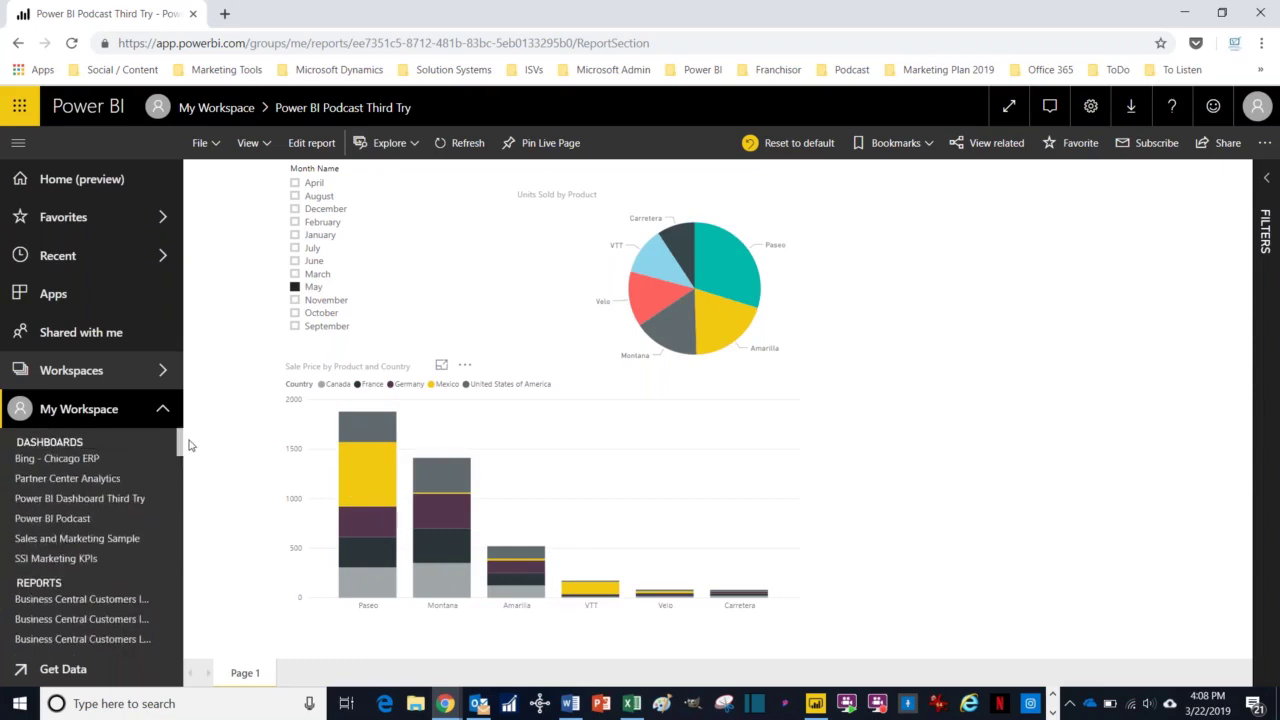
{"action": "left_click", "coordinate": [100, 503]}
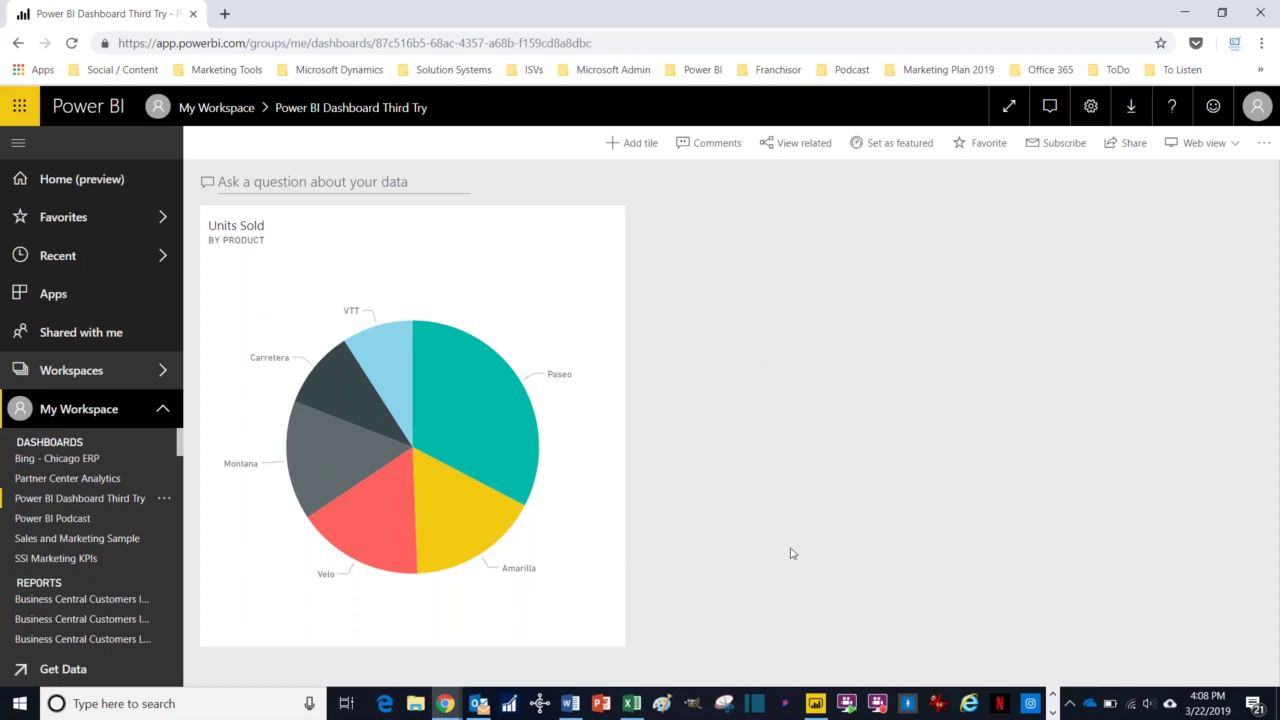
{"action": "left_click", "coordinate": [815, 699]}
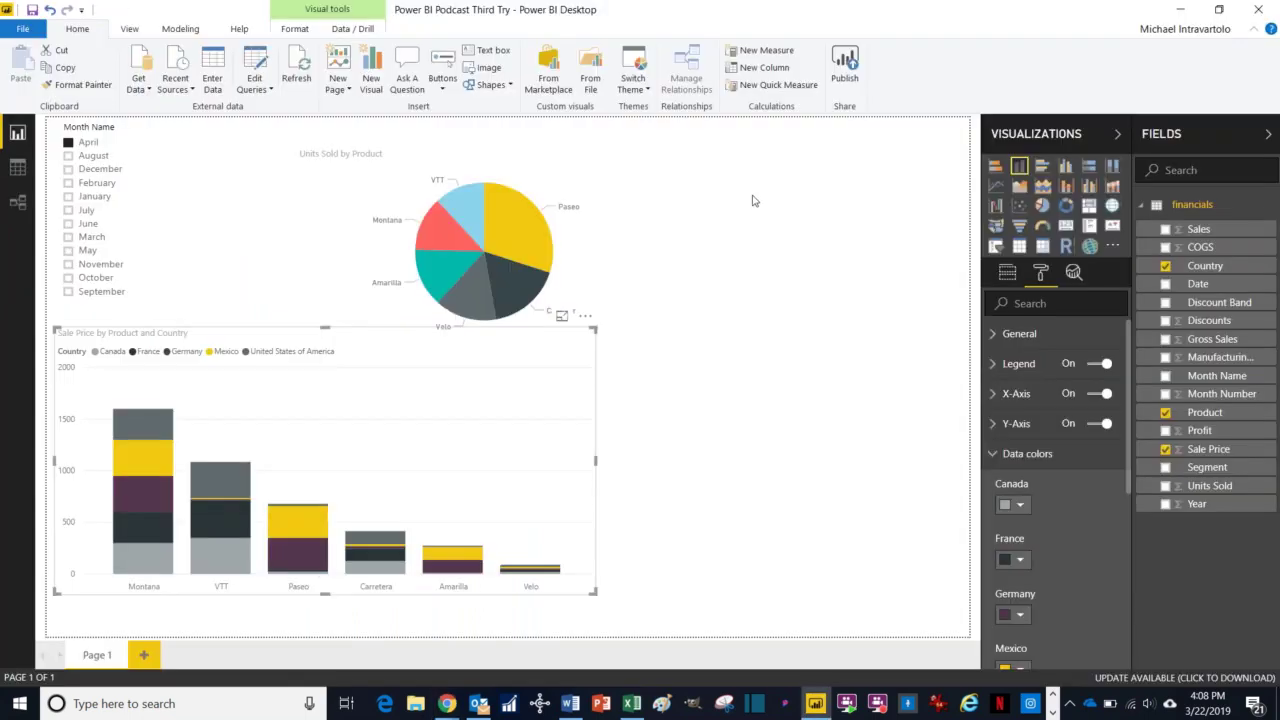